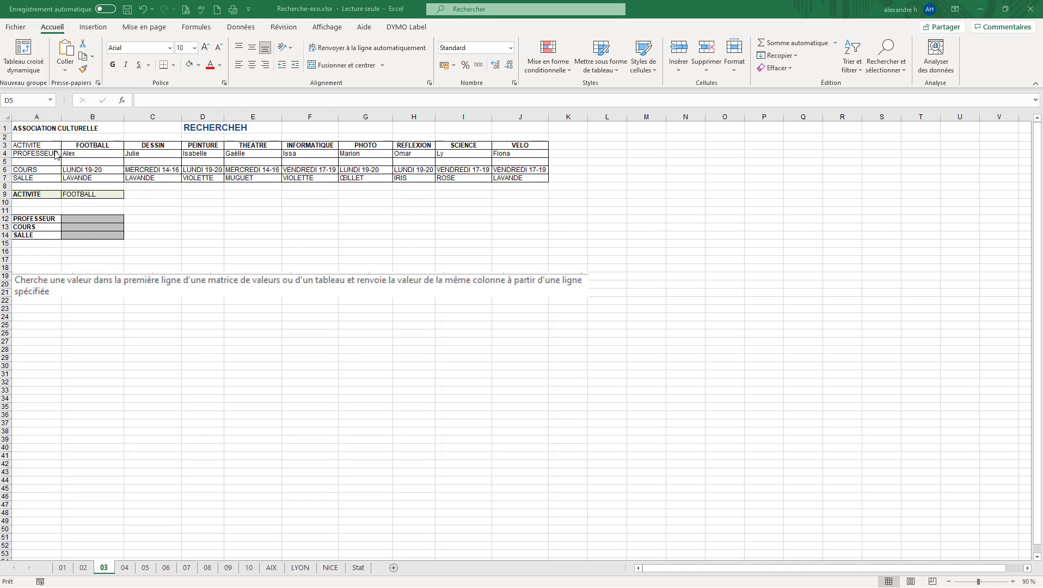
- Choose FOOTBALL from the list of activities in cell B9
{"action": "double_click", "coordinate": [37, 171]}
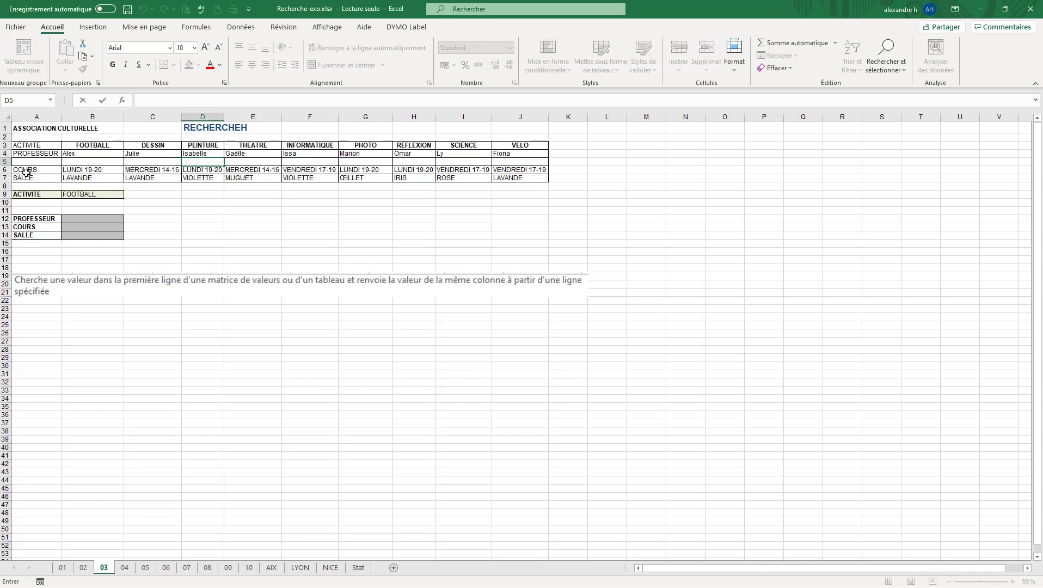
{"action": "left_click", "coordinate": [78, 221]}
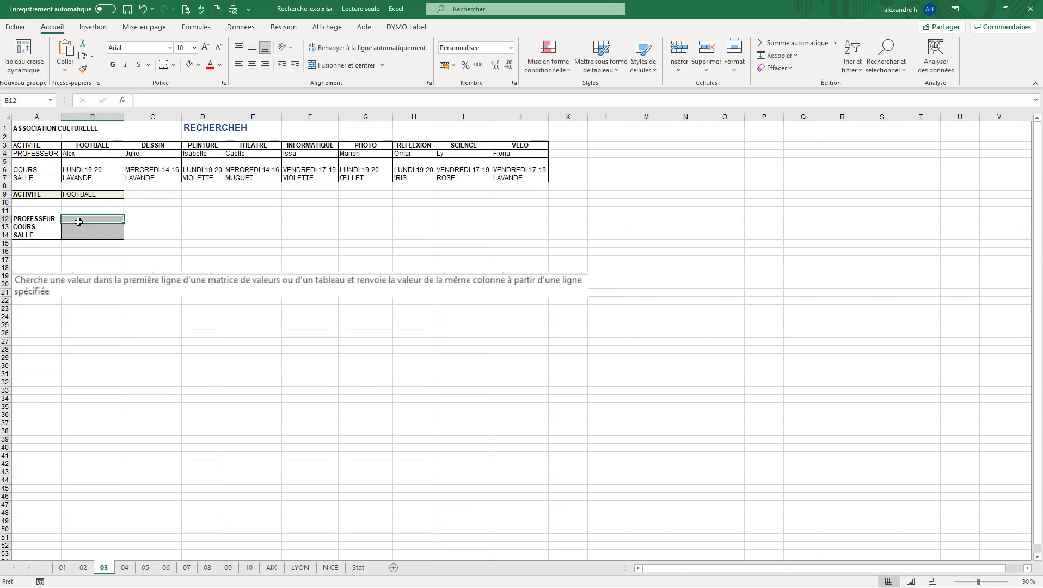
{"action": "left_click_drag", "start_coordinate": [22, 197], "coordinate": [83, 199]}
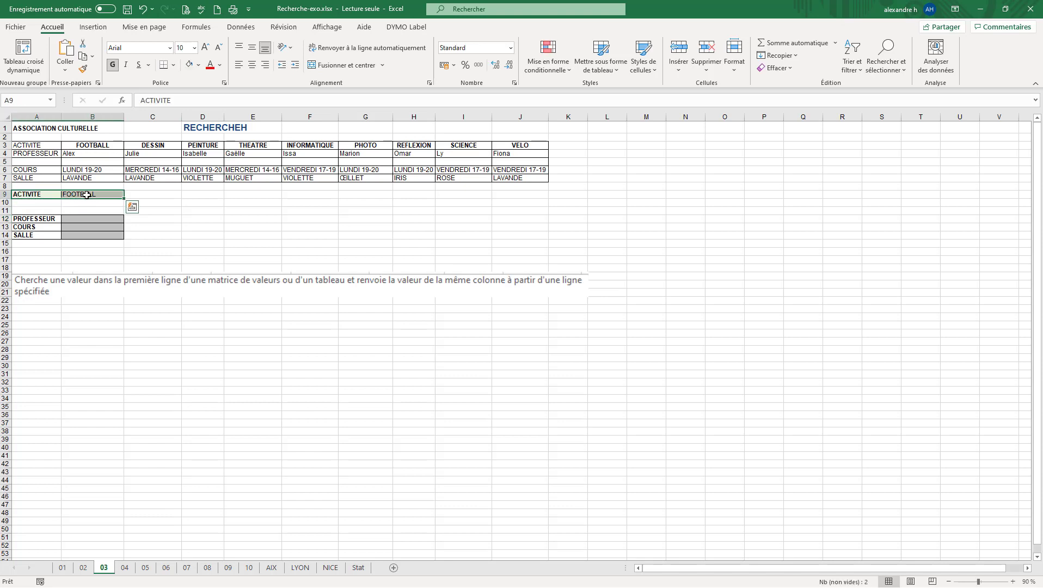
{"action": "left_click", "coordinate": [83, 195]}
{"action": "left_click", "coordinate": [128, 195]}
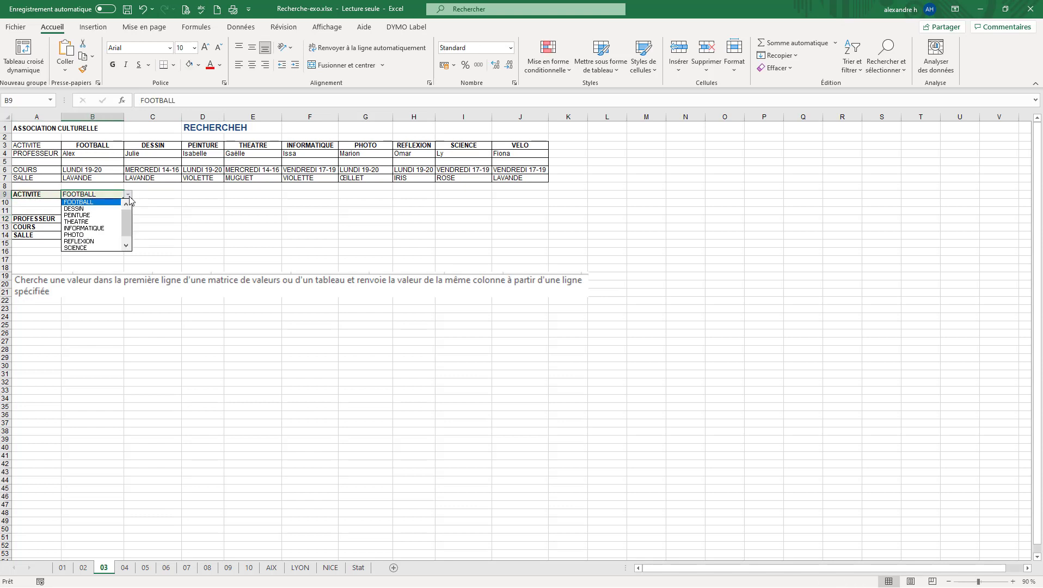
{"action": "left_click", "coordinate": [87, 202]}
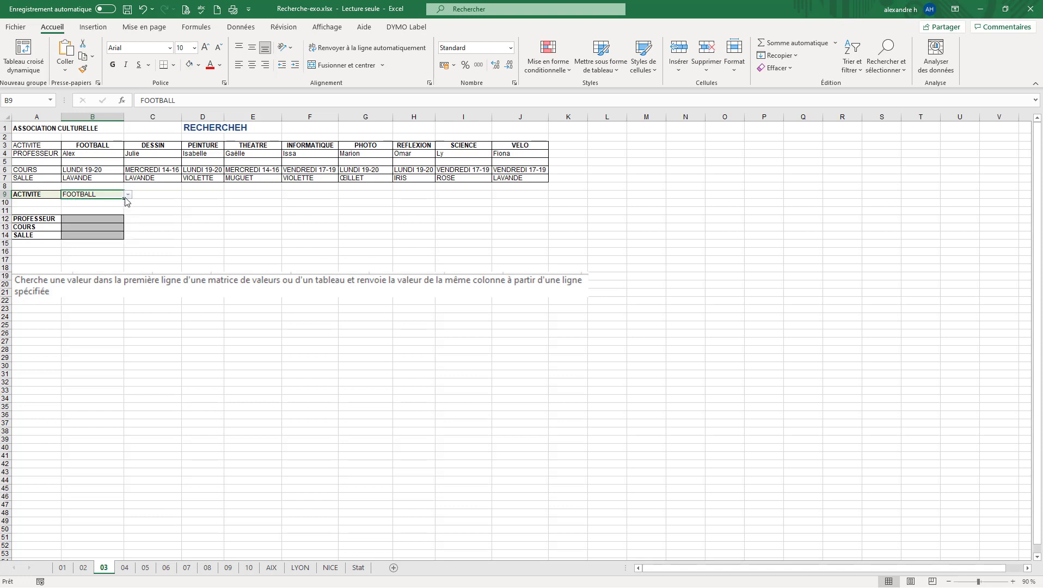
- Begin a RECHERCHEH formula in the PROFESSEUR cell B12, using the activity in B9 as the lookup value
{"action": "left_click", "coordinate": [82, 219]}
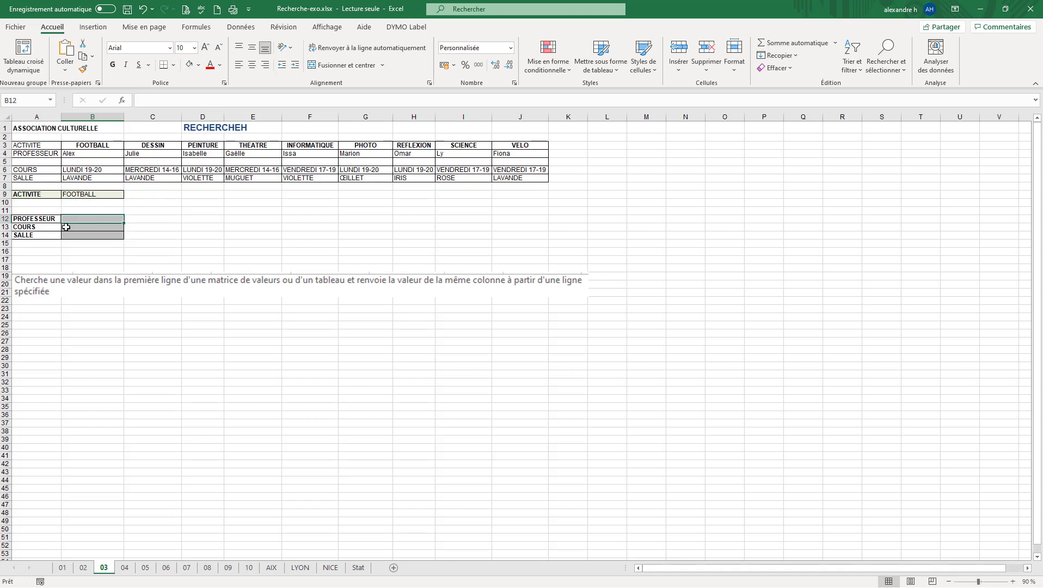
{"action": "mouse_move", "coordinate": [81, 220]}
{"action": "left_mouse_down"}
{"action": "mouse_move", "coordinate": [82, 236]}
{"action": "mouse_move", "coordinate": [82, 218]}
{"action": "left_mouse_up"}
{"action": "double_click", "coordinate": [89, 220]}
{"action": "type", "text": "="}
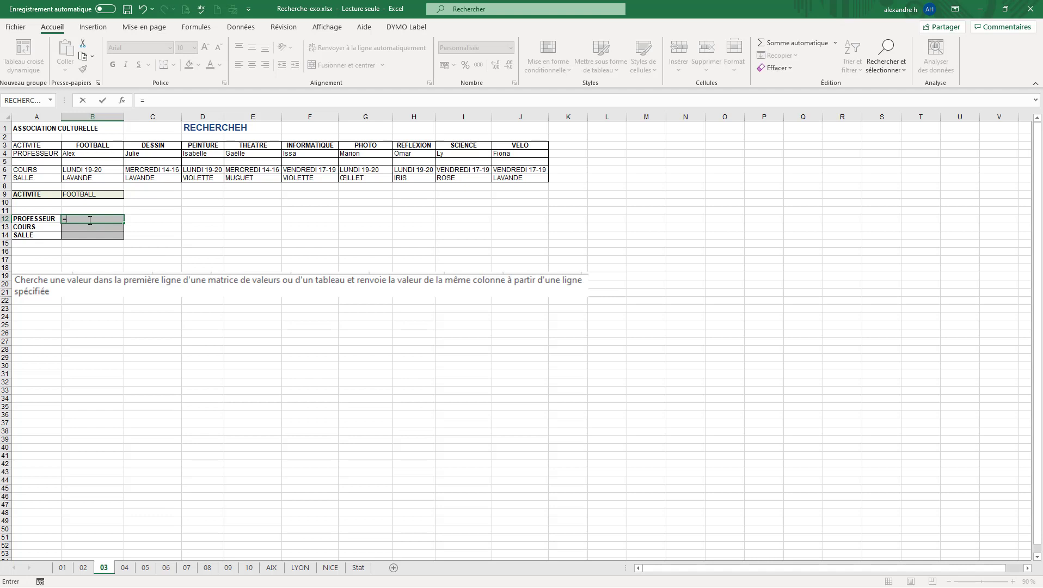
{"action": "type", "text": "recherc"}
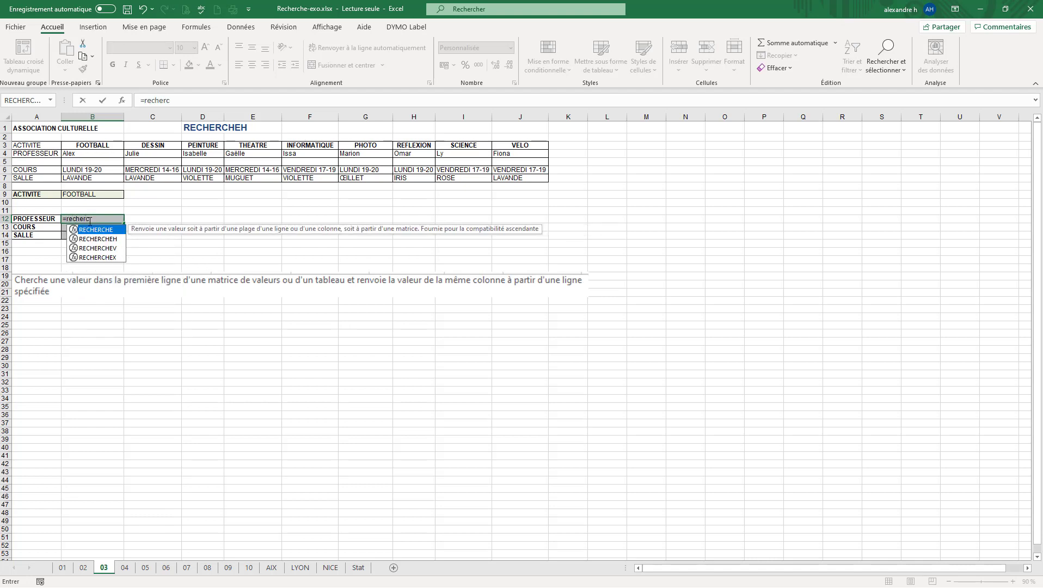
{"action": "left_click", "coordinate": [97, 239]}
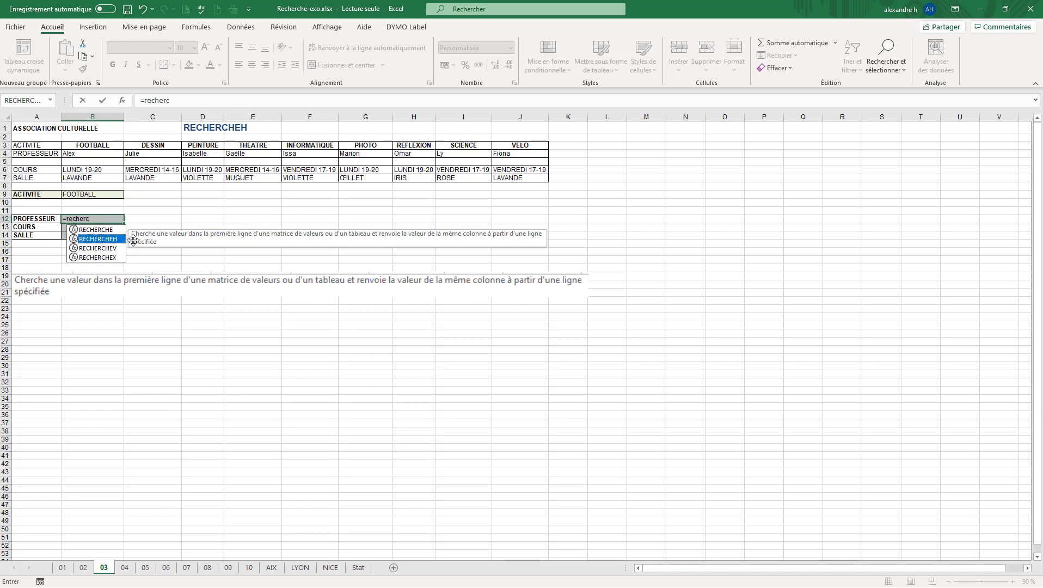
{"action": "double_click", "coordinate": [114, 240]}
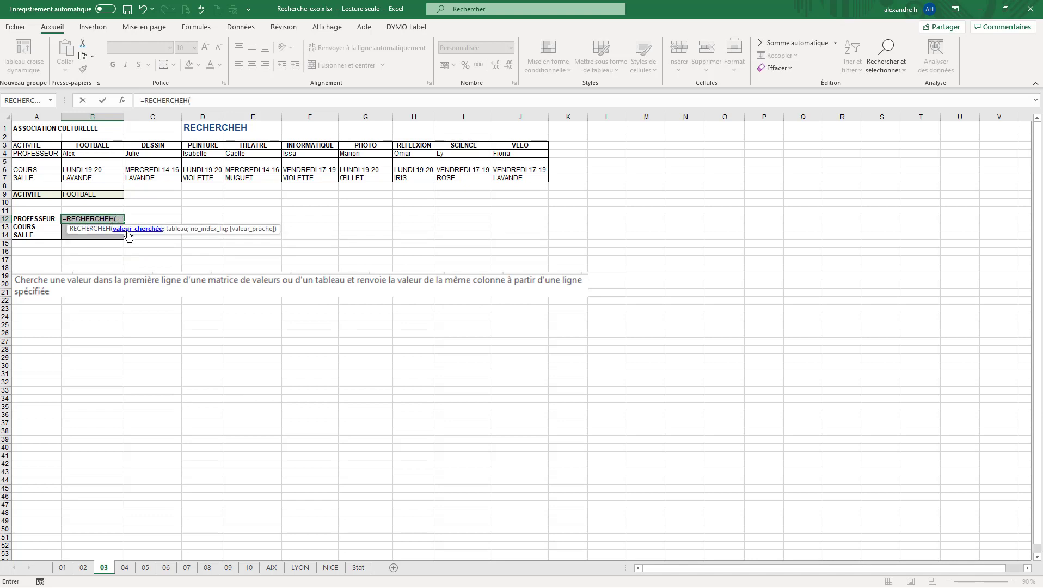
{"action": "left_click", "coordinate": [95, 195]}
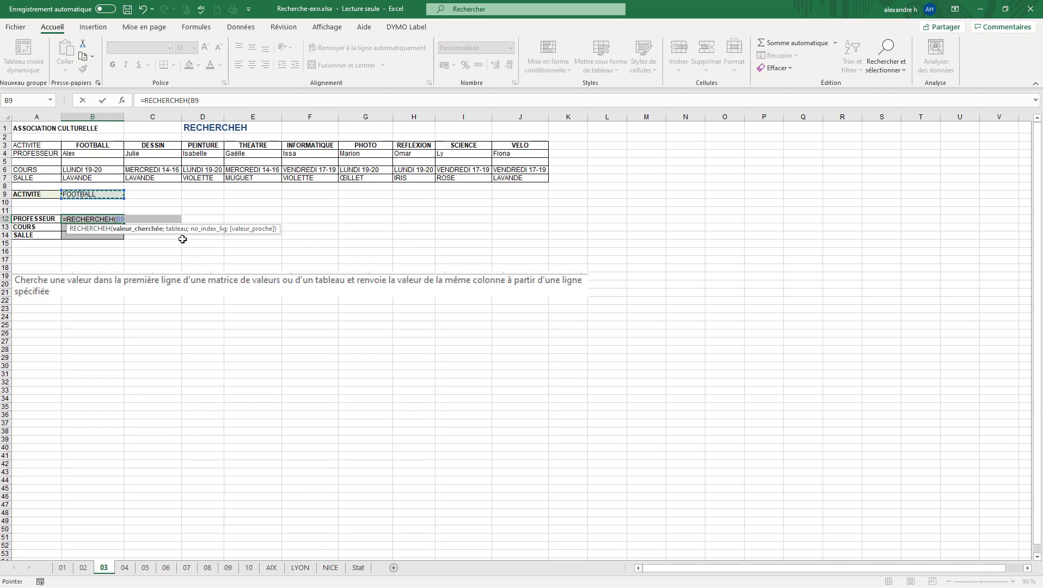
- Complete the B12 formula with table A3:J7, row index 2 and exact match FAUX, and check the entered formula
{"action": "type", "text": ";"}
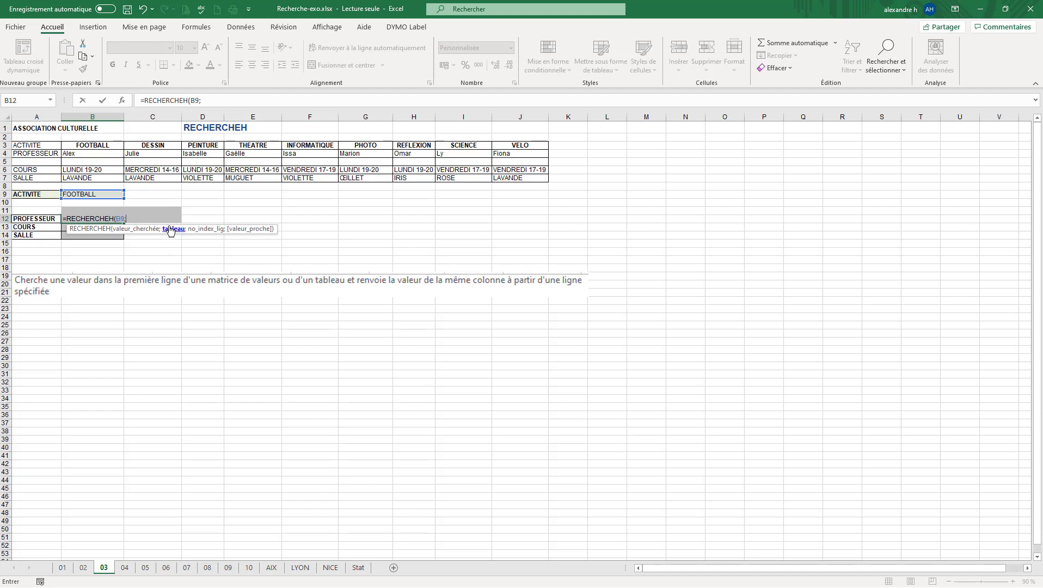
{"action": "left_click_drag", "start_coordinate": [24, 146], "coordinate": [513, 174]}
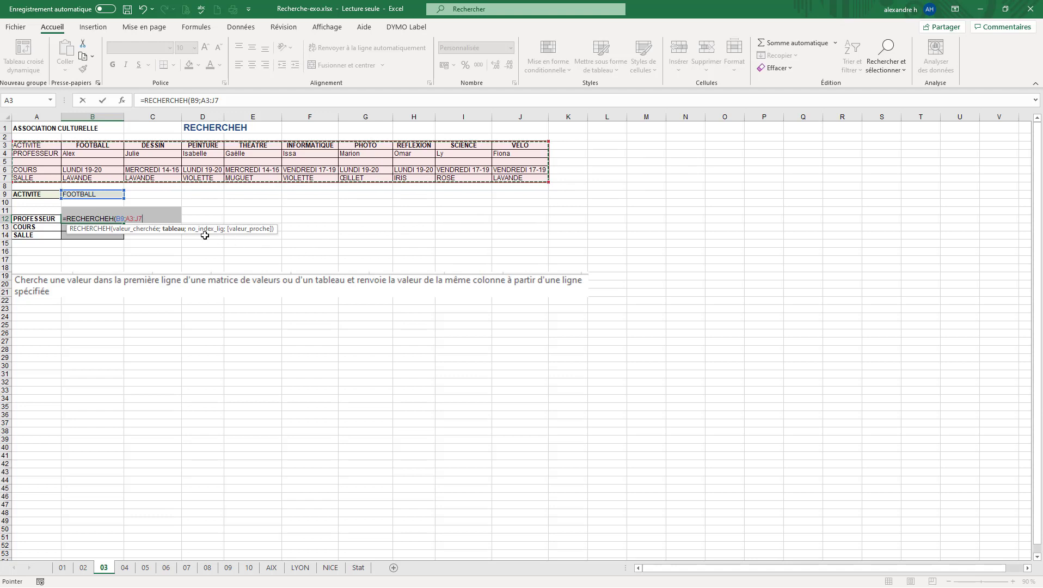
{"action": "left_click", "coordinate": [229, 101]}
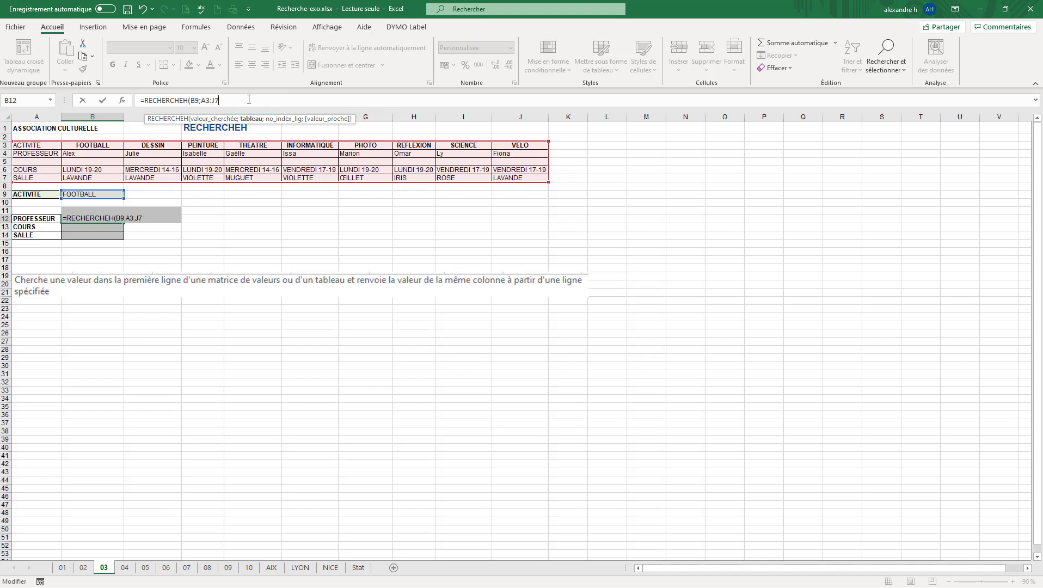
{"action": "type", "text": ";2"}
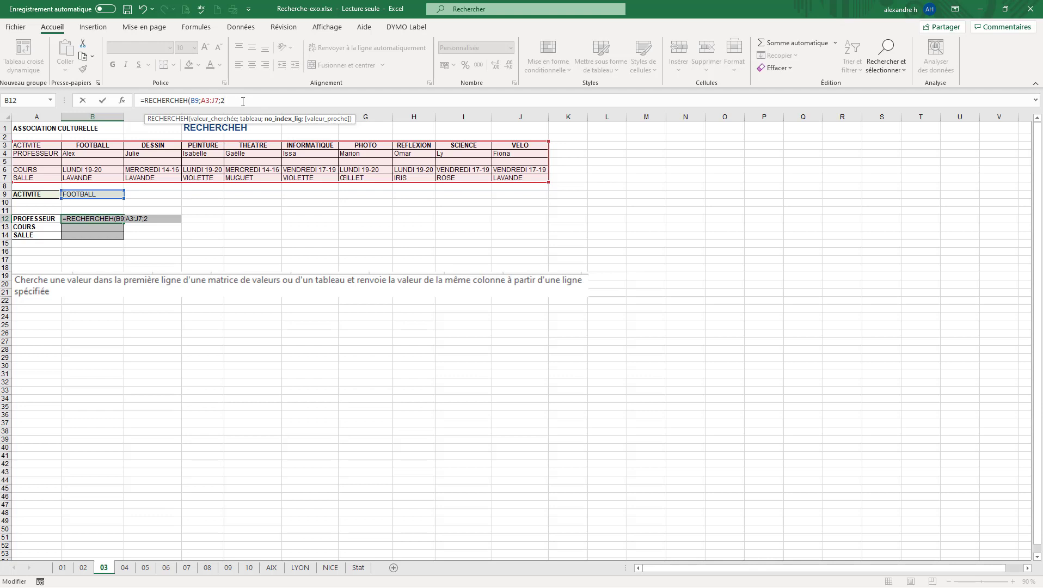
{"action": "type", "text": ";"}
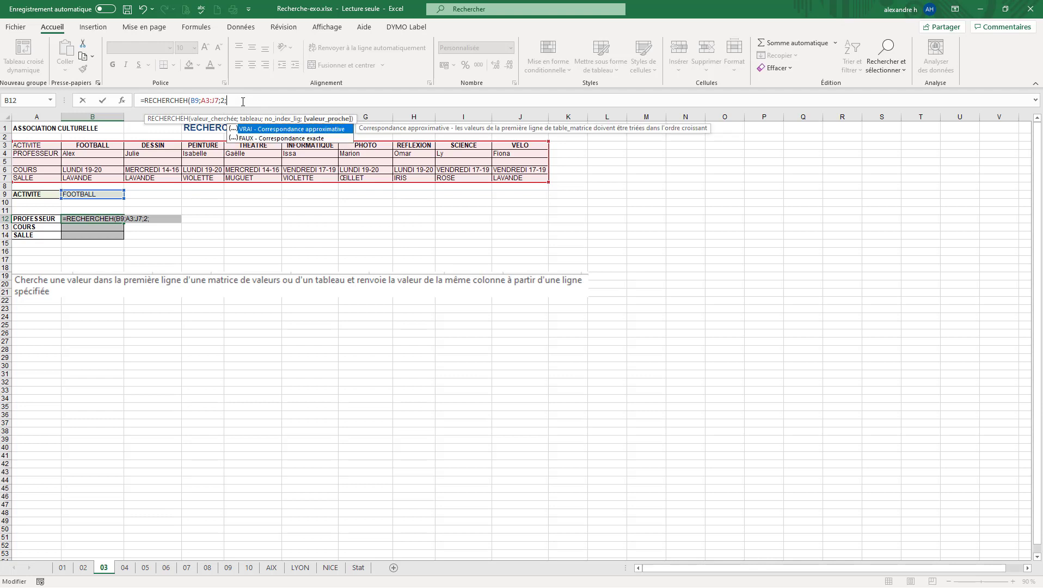
{"action": "double_click", "coordinate": [271, 139]}
{"action": "type", "text": ")"}
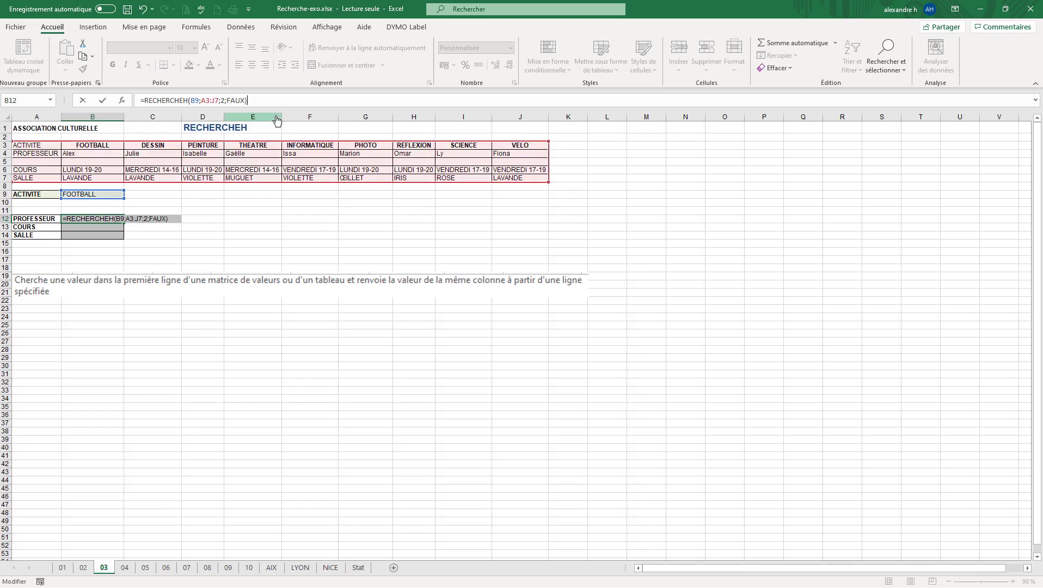
{"action": "key", "text": "Return"}
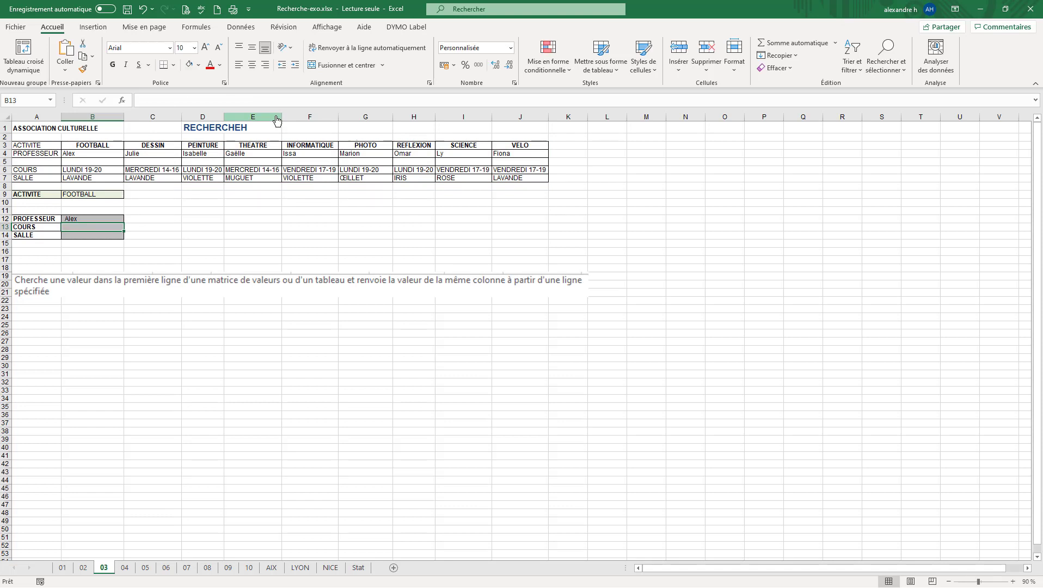
{"action": "left_click", "coordinate": [102, 218]}
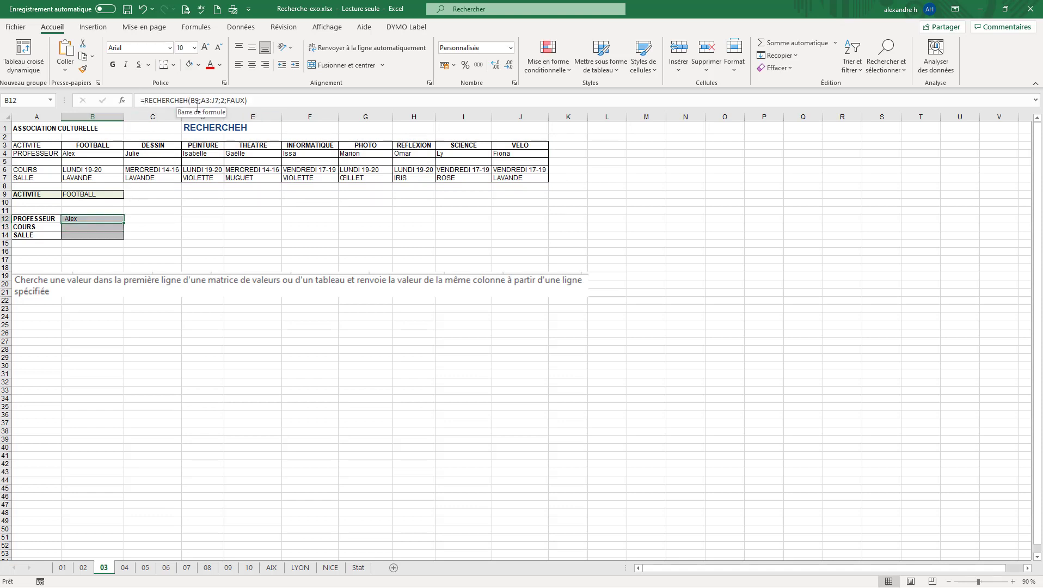
- Begin a RECHERCHEH formula in the COURS cell B13 with lookup value B9 and table A3:J7
{"action": "left_click", "coordinate": [94, 228]}
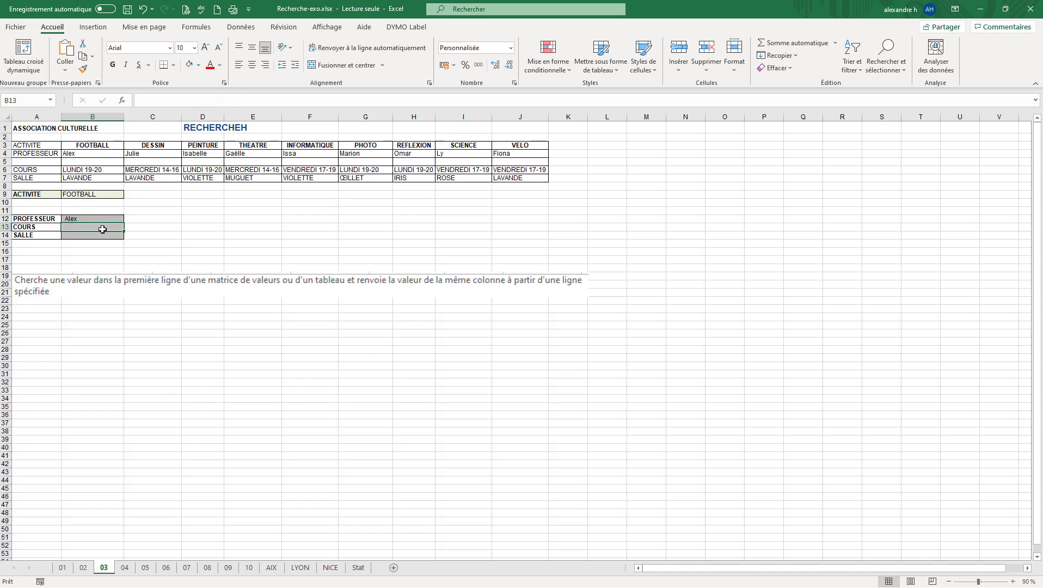
{"action": "type", "text": "=recherche"}
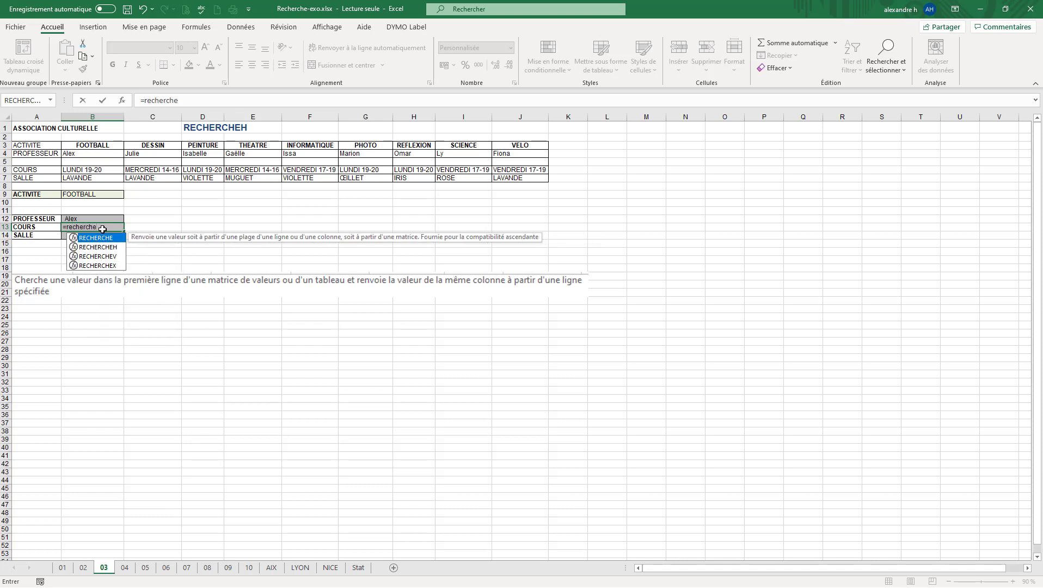
{"action": "double_click", "coordinate": [109, 247]}
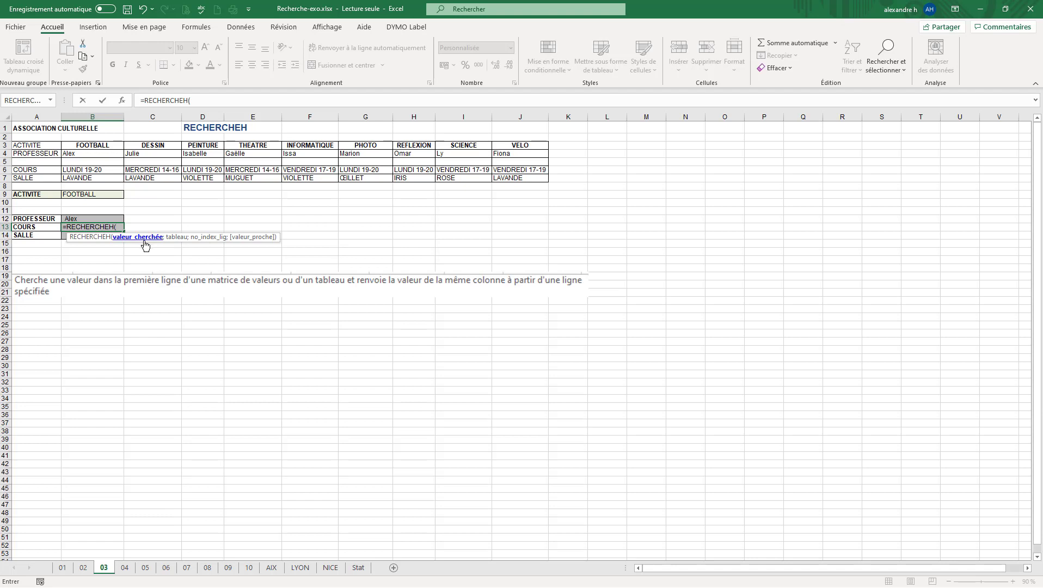
{"action": "left_click", "coordinate": [108, 197]}
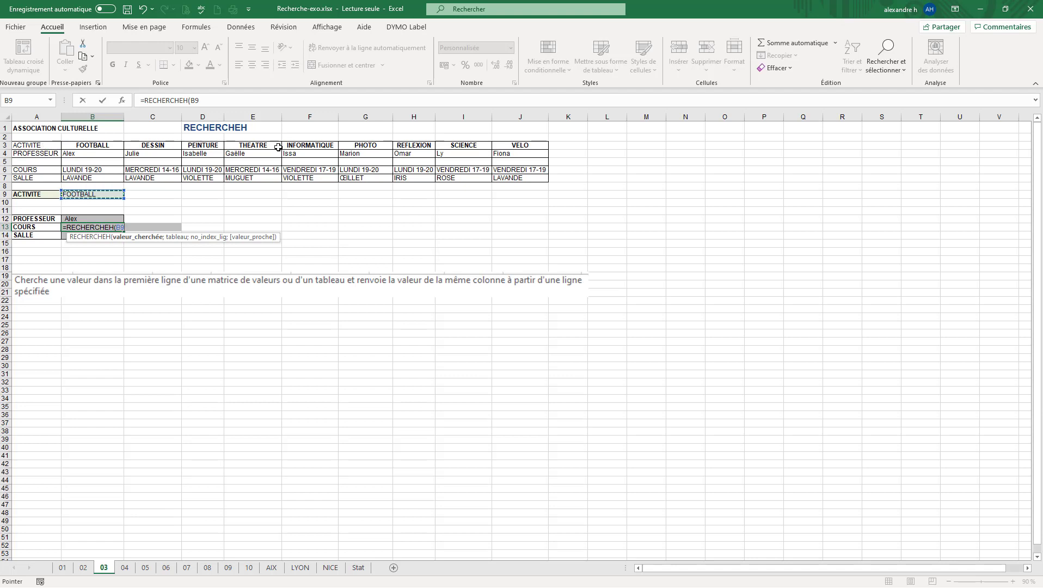
{"action": "type", "text": ";"}
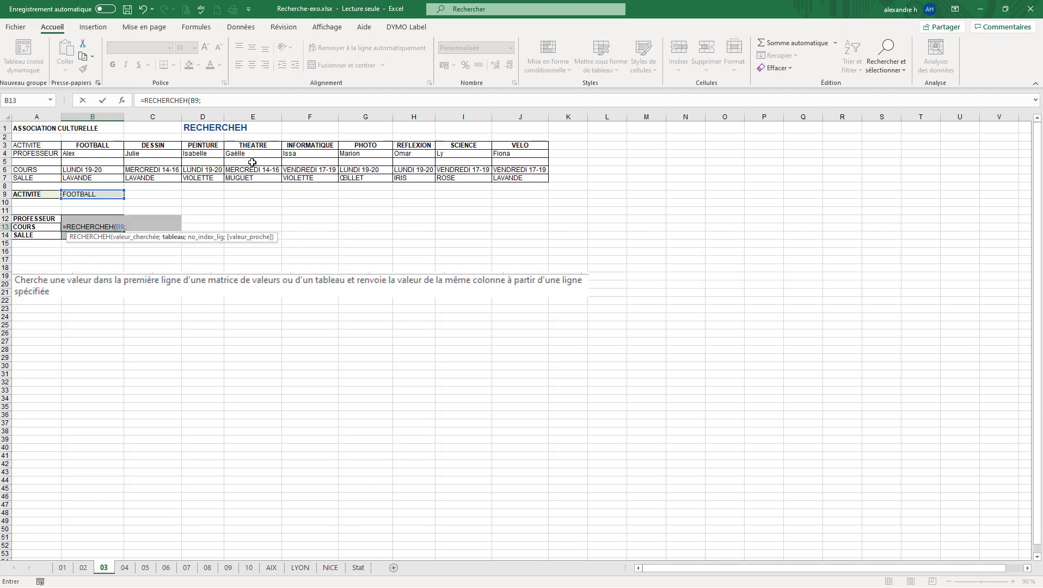
{"action": "left_click_drag", "start_coordinate": [31, 147], "coordinate": [479, 183]}
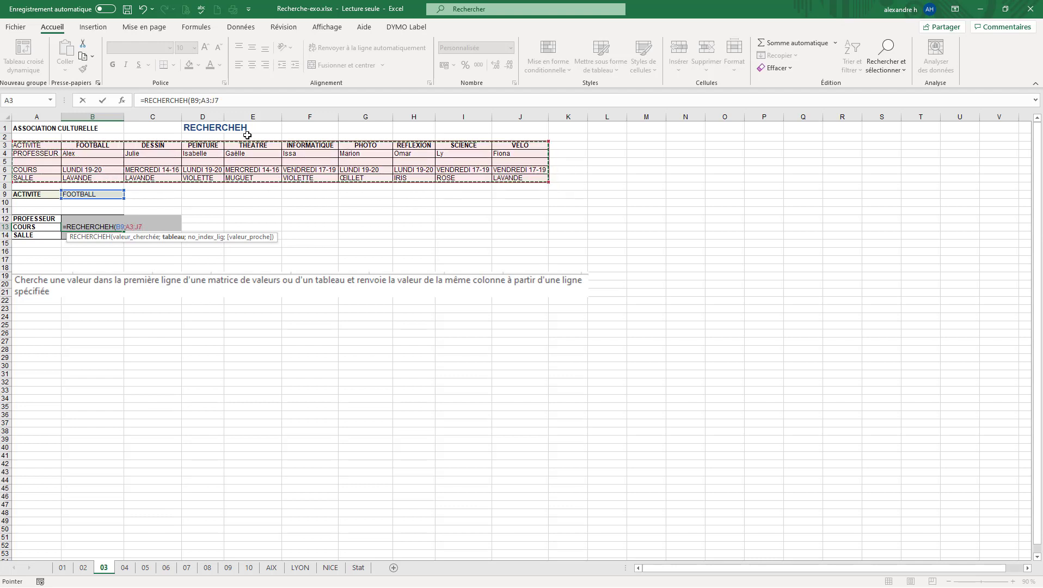
- Complete the B13 formula with row index 4 and exact match FAUX, and check the entered formula
{"action": "left_click", "coordinate": [241, 102]}
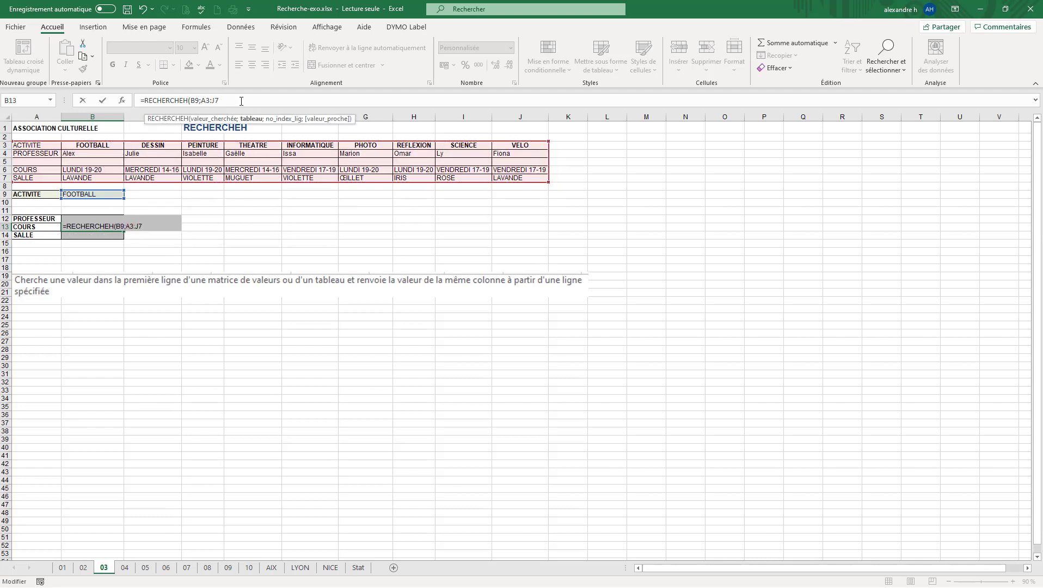
{"action": "type", "text": ";4"}
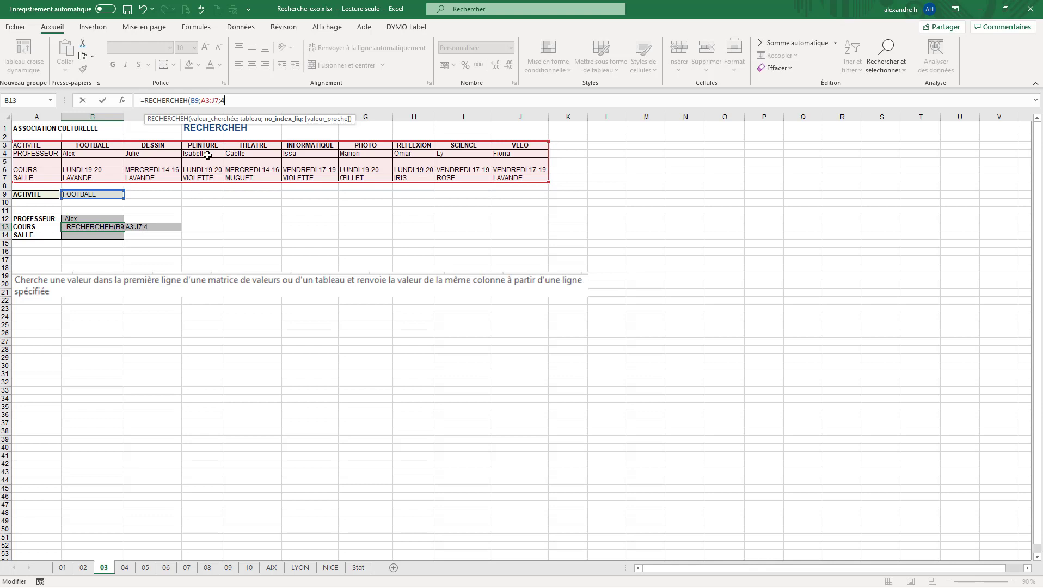
{"action": "type", "text": ";"}
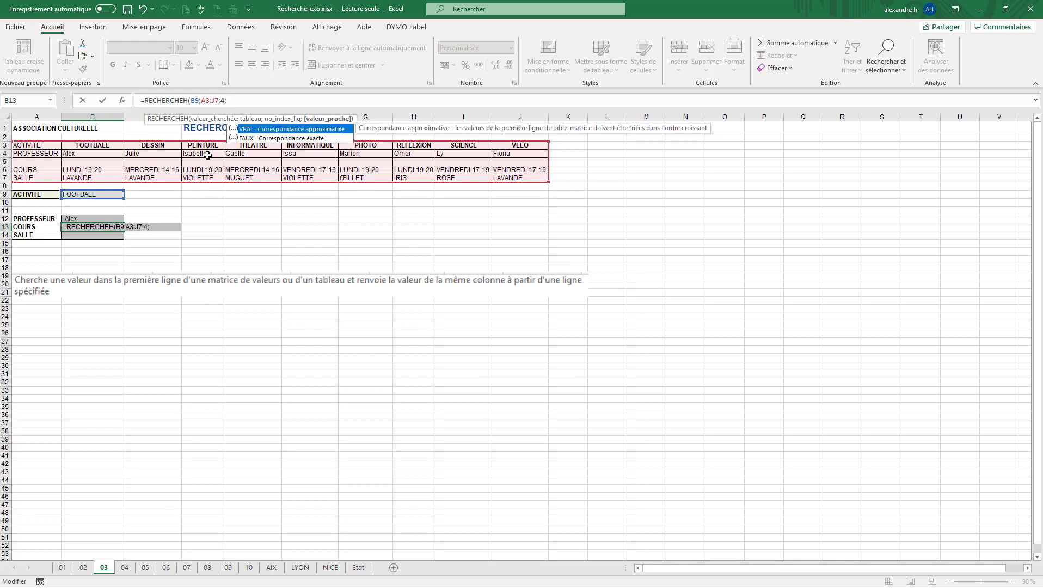
{"action": "double_click", "coordinate": [284, 138]}
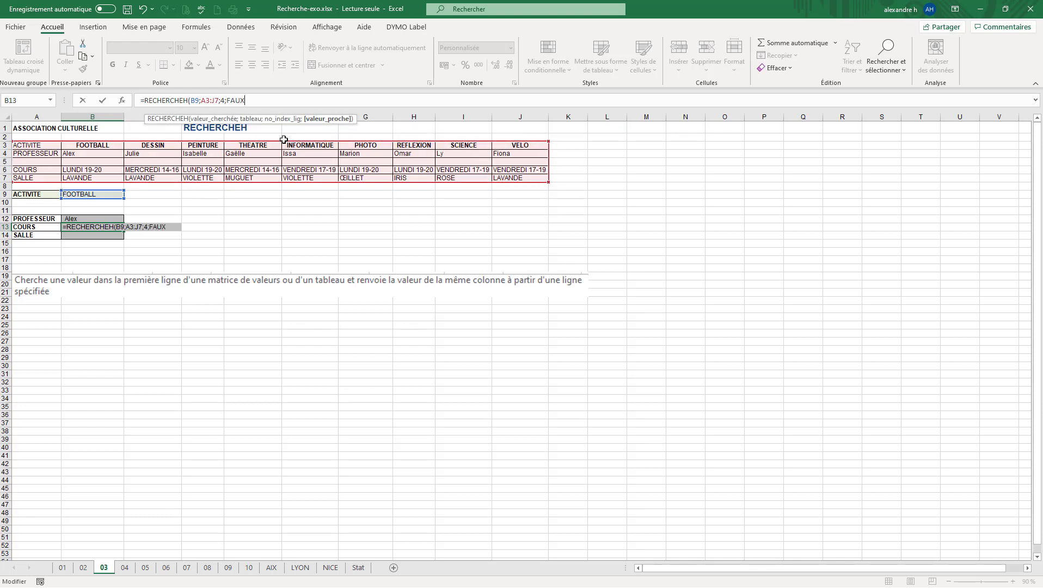
{"action": "type", "text": ")"}
{"action": "key", "text": "Return"}
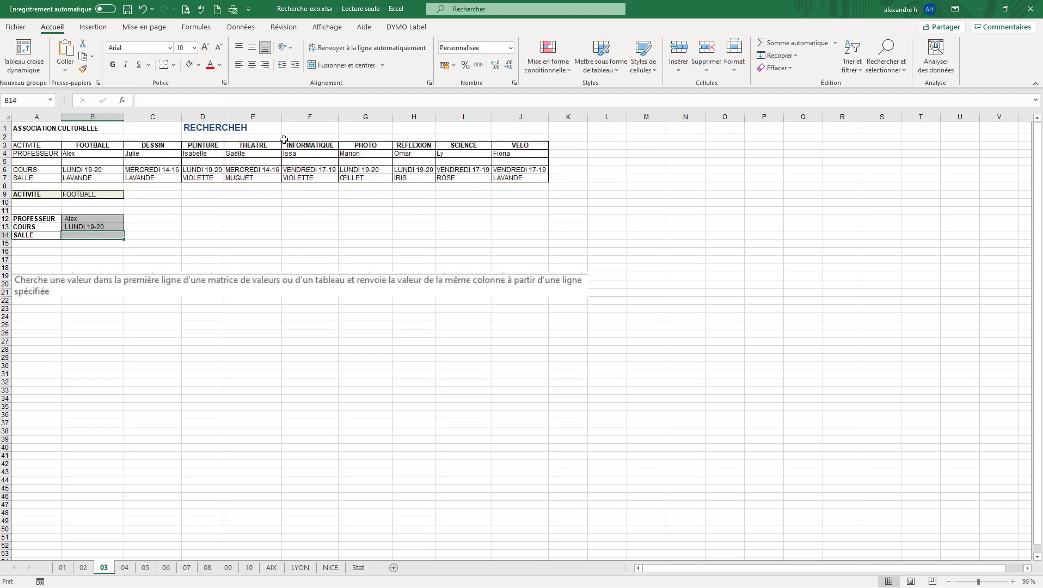
{"action": "left_click", "coordinate": [93, 227]}
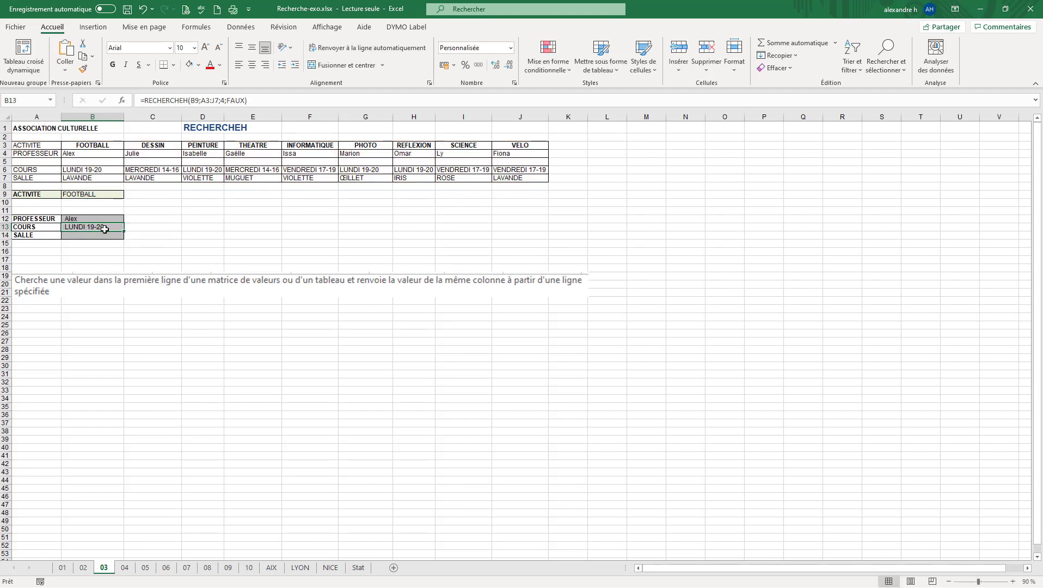
- Begin a RECHERCHEH formula in the SALLE cell B14
{"action": "left_click", "coordinate": [83, 194]}
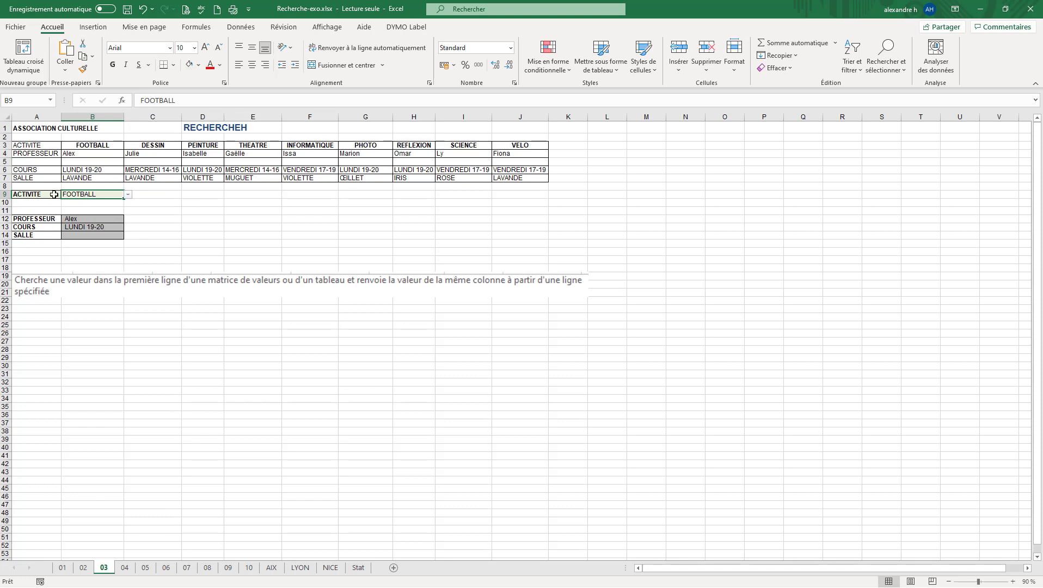
{"action": "left_click", "coordinate": [76, 235]}
{"action": "type", "text": "=recher"}
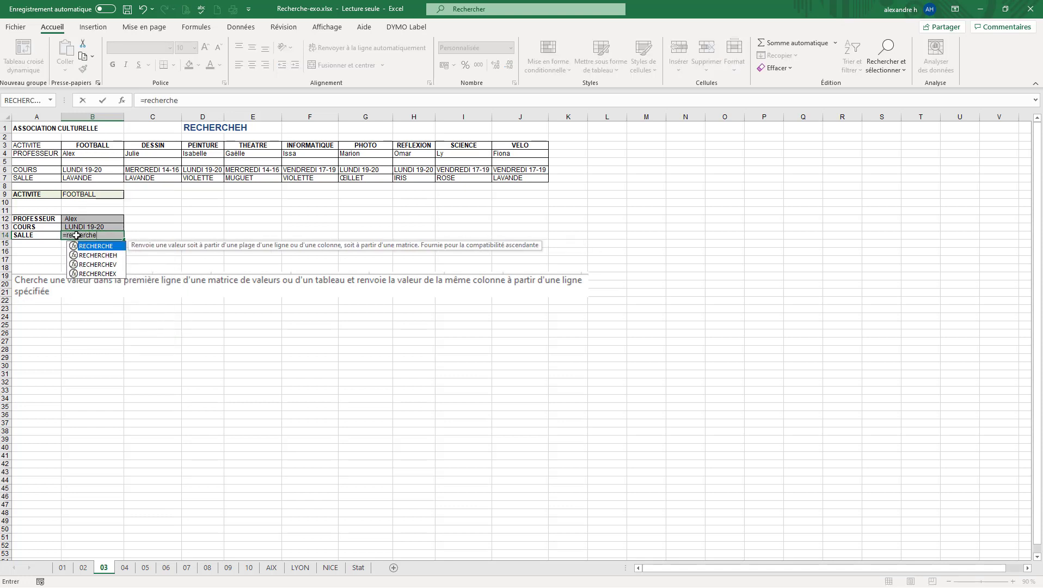
{"action": "type", "text": "che"}
{"action": "double_click", "coordinate": [111, 256]}
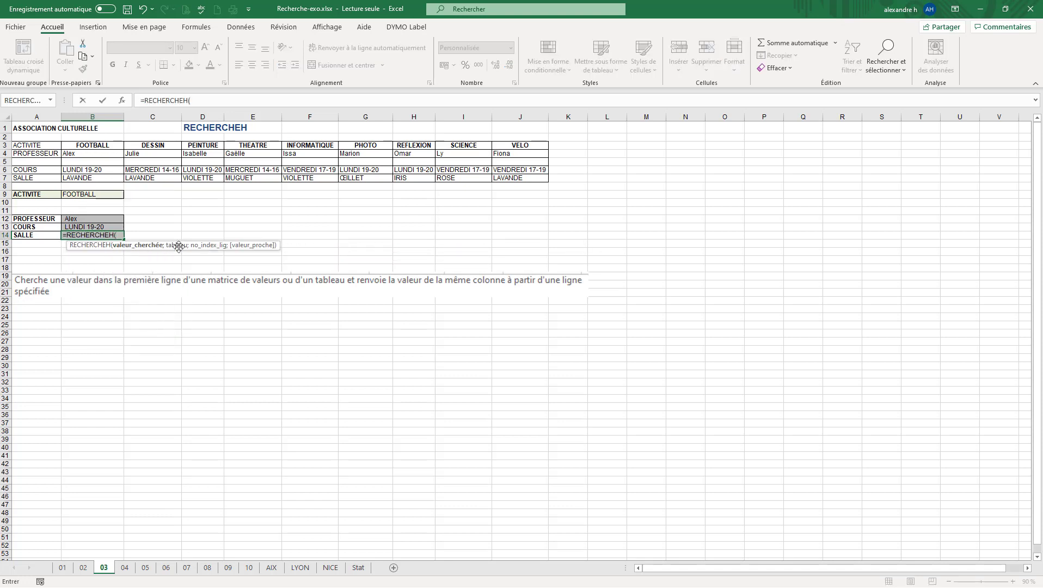
{"action": "left_click", "coordinate": [82, 194]}
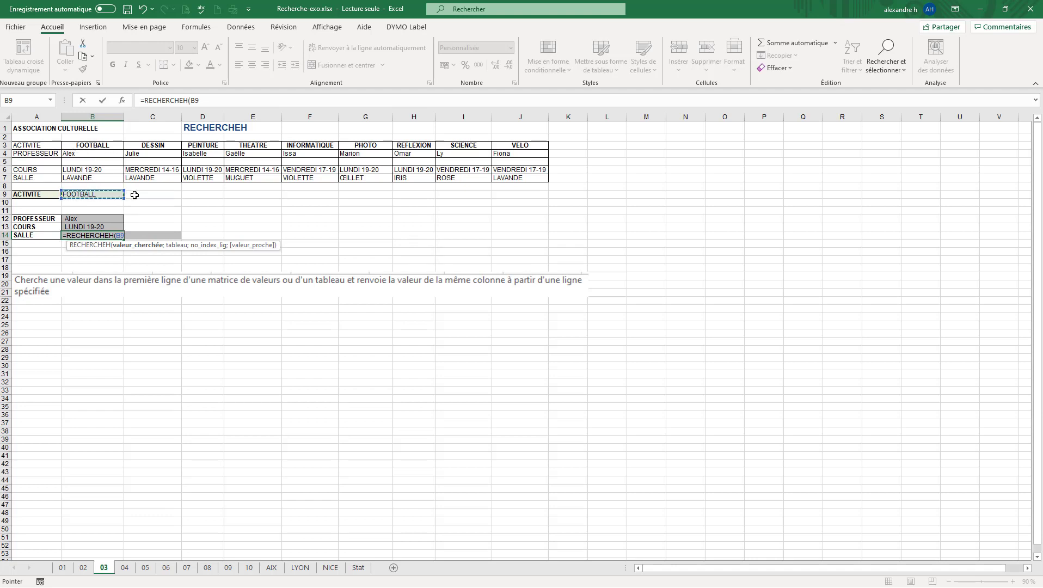
{"action": "type", "text": ","}
{"action": "left_click", "coordinate": [42, 146]}
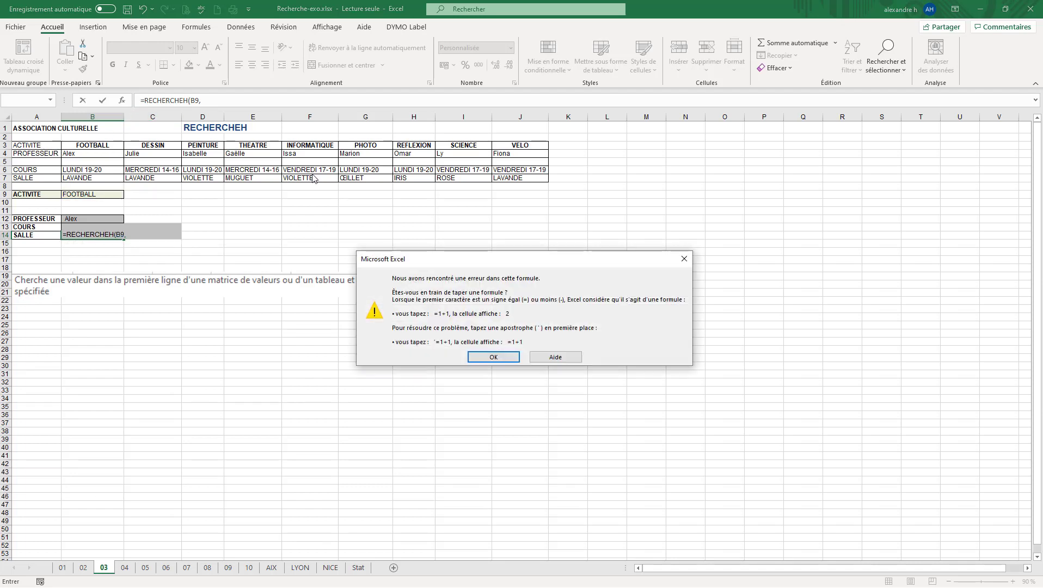
{"action": "left_click", "coordinate": [488, 358]}
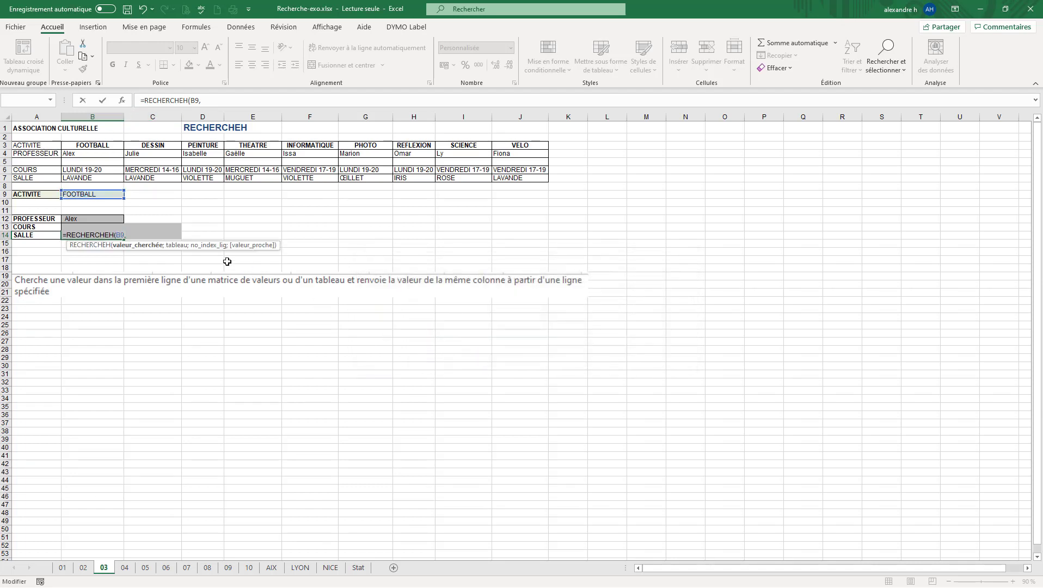
{"action": "key", "text": "BackSpace"}
{"action": "key", "text": "BackSpace"}
{"action": "key", "text": "BackSpace"}
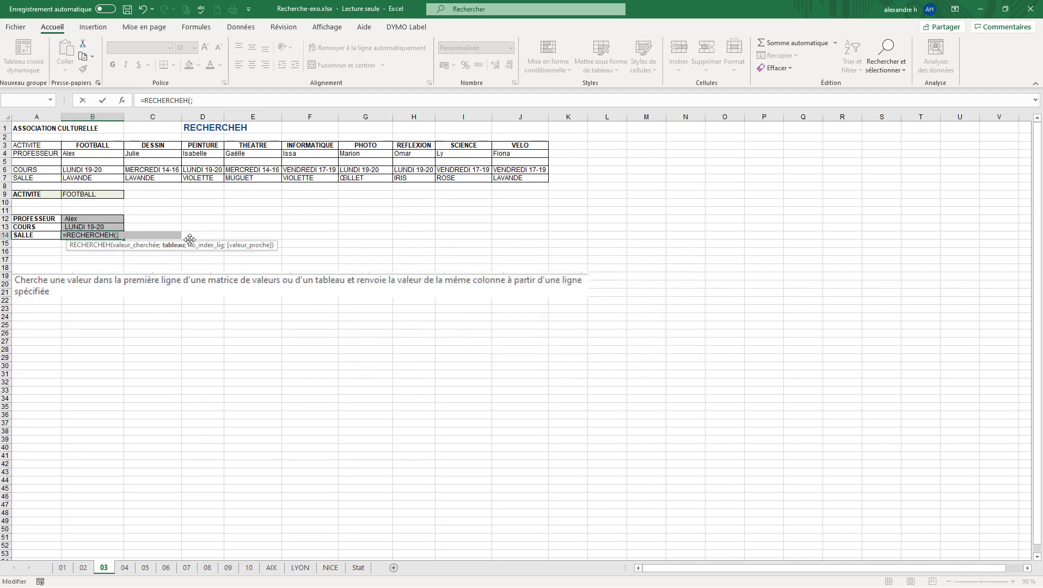
- Enter the B14 formula with an empty lookup value, table A3:J7, row index 5 and exact match FAUX
{"action": "left_click_drag", "start_coordinate": [55, 145], "coordinate": [519, 177]}
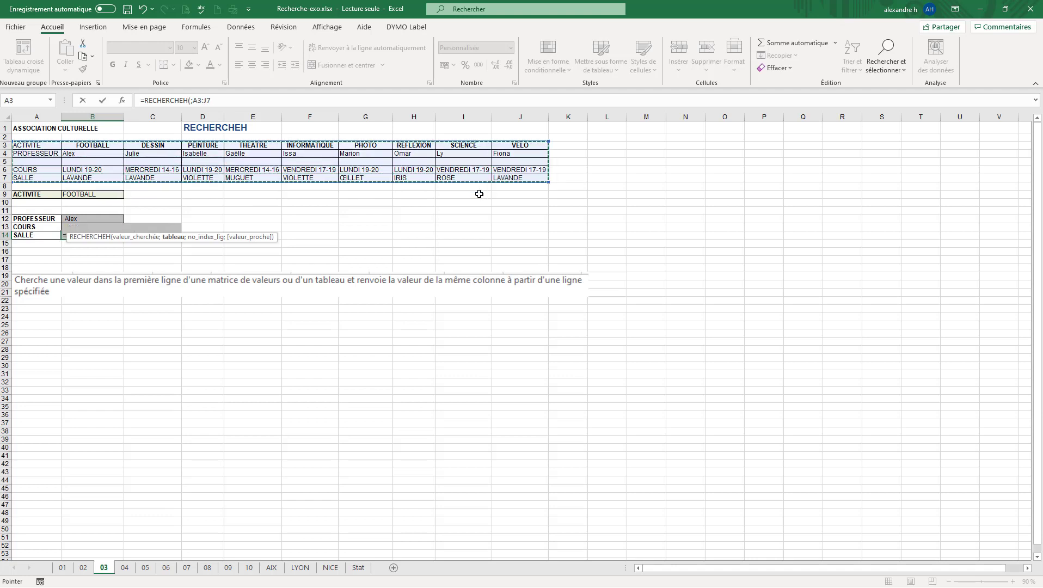
{"action": "type", "text": ";"}
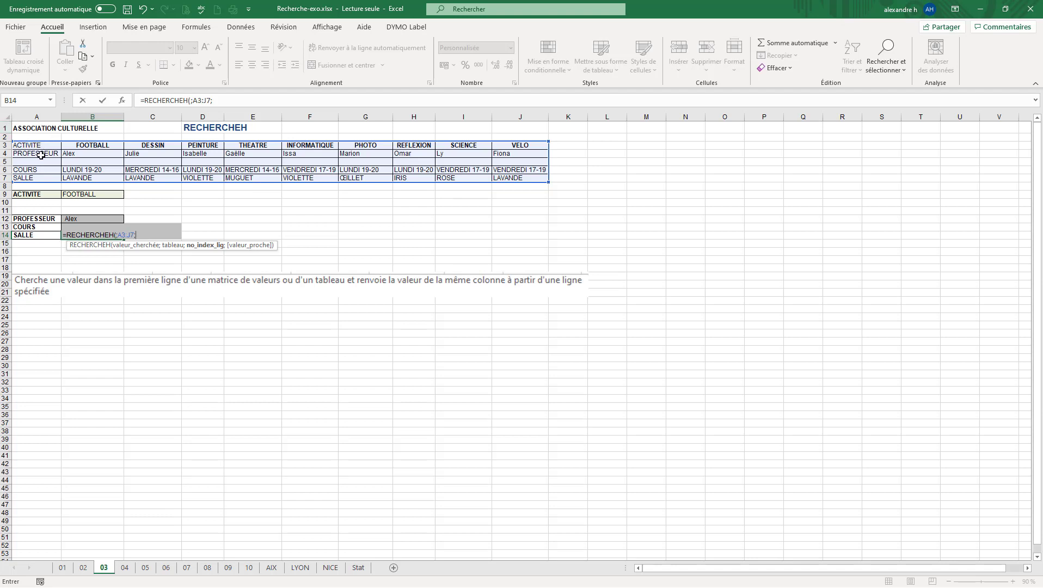
{"action": "left_click", "coordinate": [235, 104]}
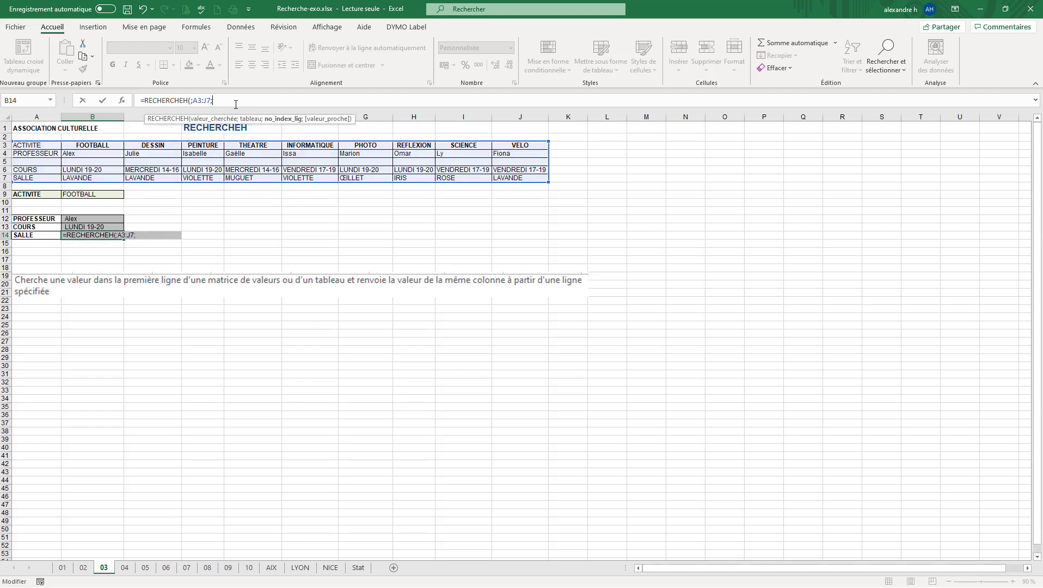
{"action": "type", "text": "5;faux"}
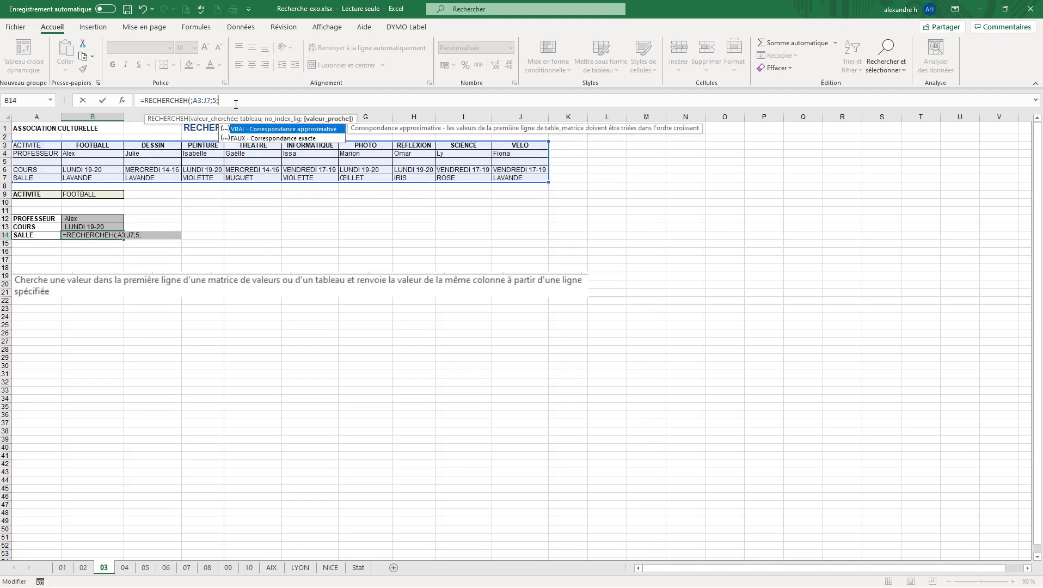
{"action": "double_click", "coordinate": [272, 138]}
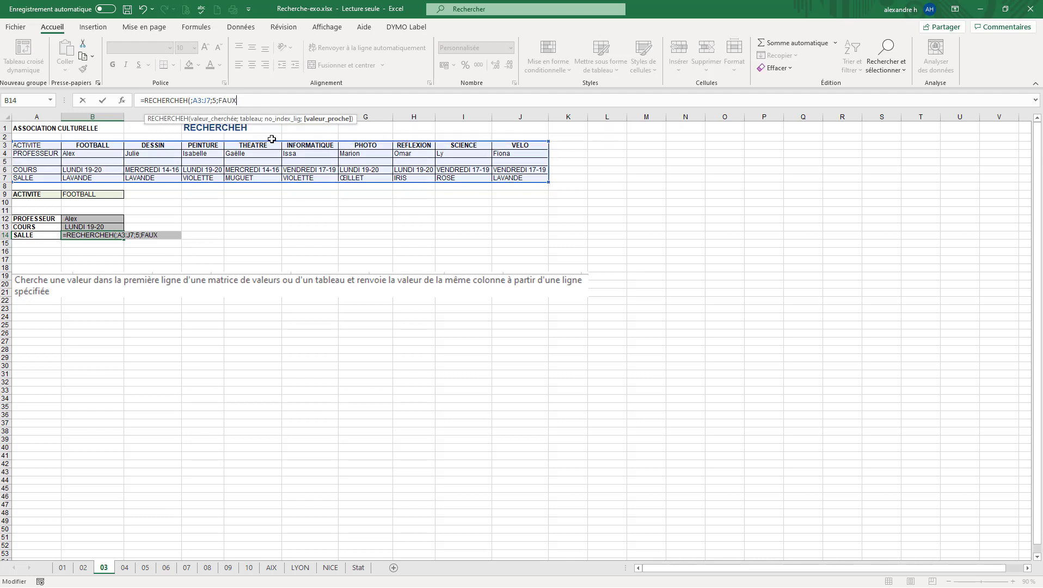
{"action": "key", "text": "Return"}
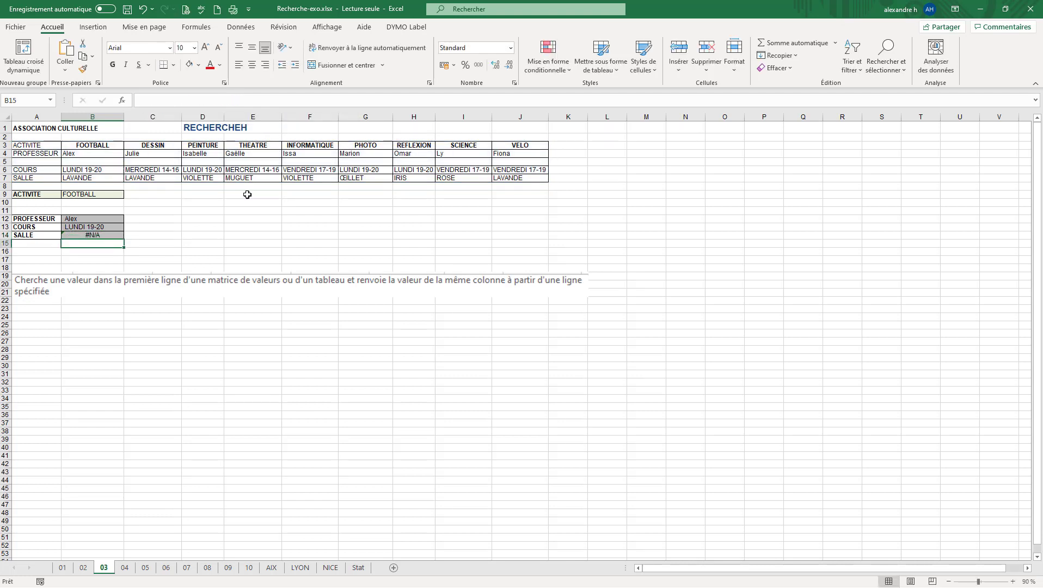
- Add cell B9 as the missing lookup value in the RECHERCHEH formula of cell B14
{"action": "left_click", "coordinate": [93, 236]}
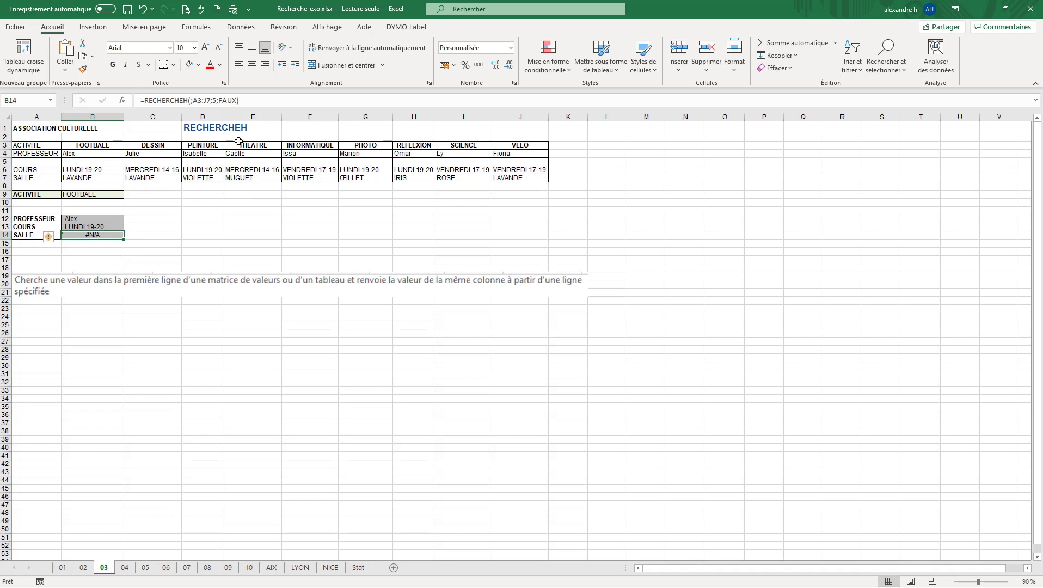
{"action": "left_click", "coordinate": [191, 101]}
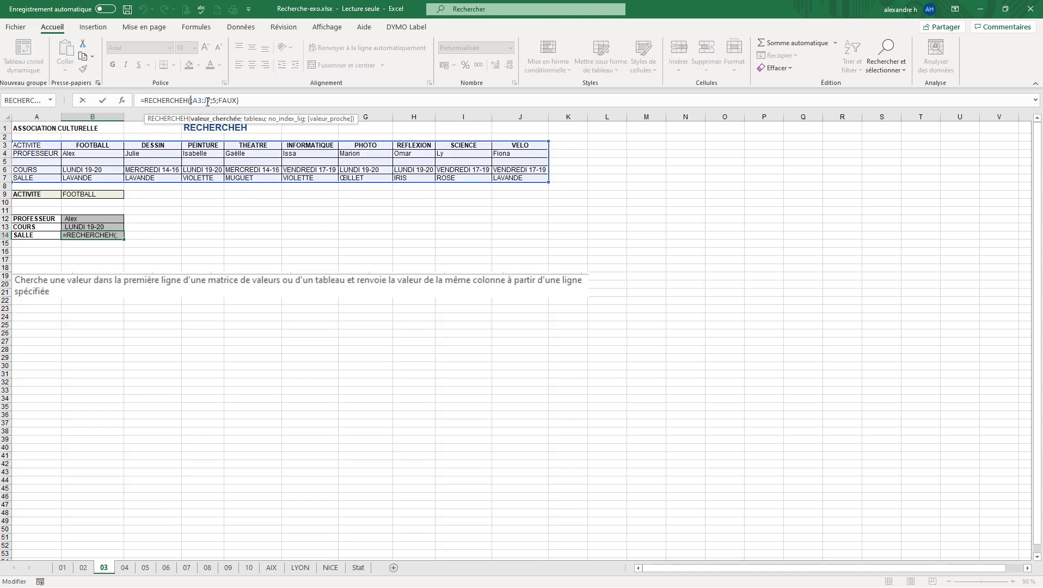
{"action": "left_click", "coordinate": [96, 197]}
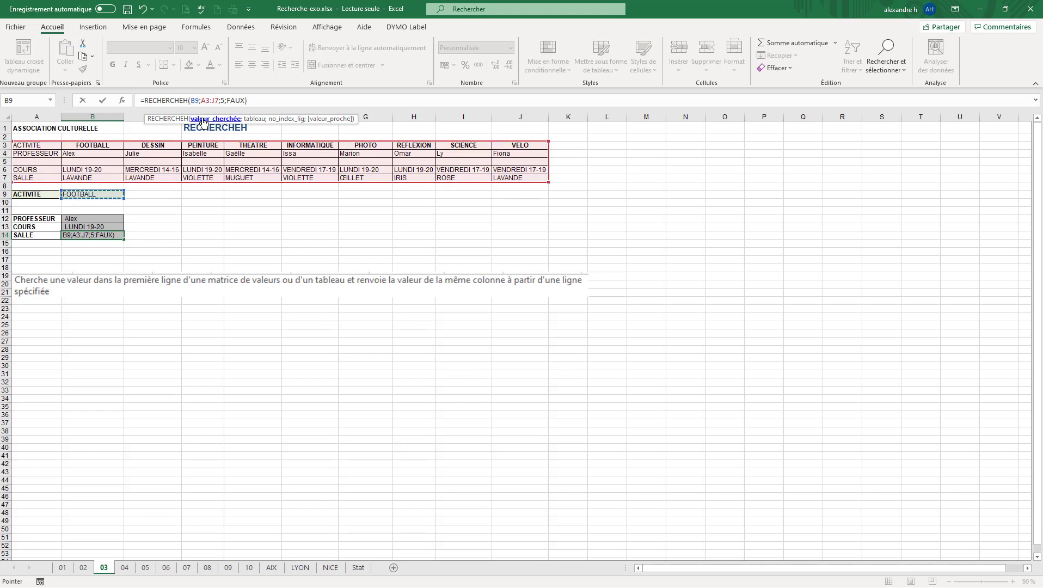
{"action": "key", "text": "Return"}
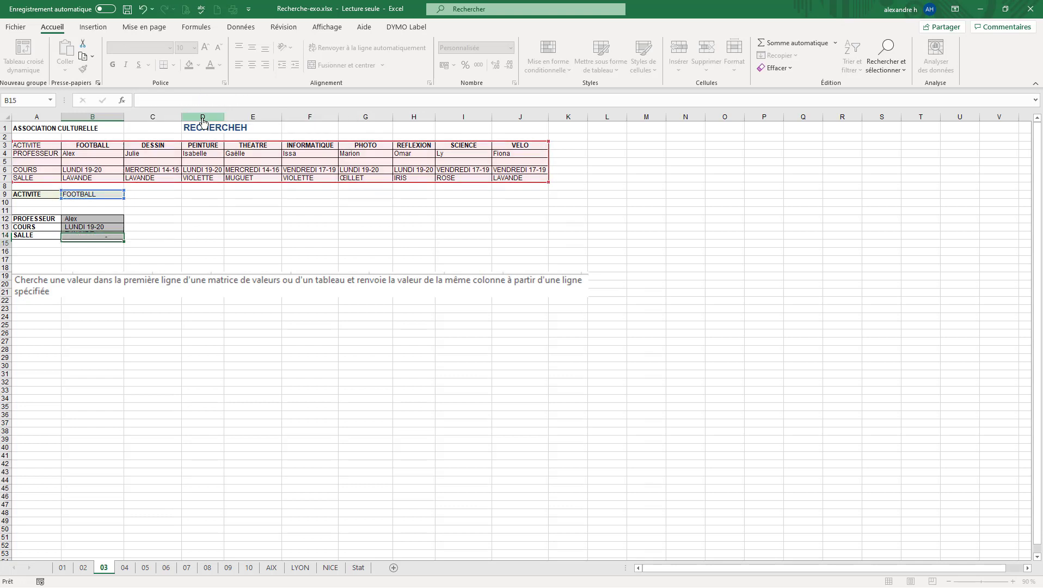
- Test the lookup formulas by choosing DESSIN and PHOTO in turn as the activity in B9
{"action": "left_click", "coordinate": [115, 194]}
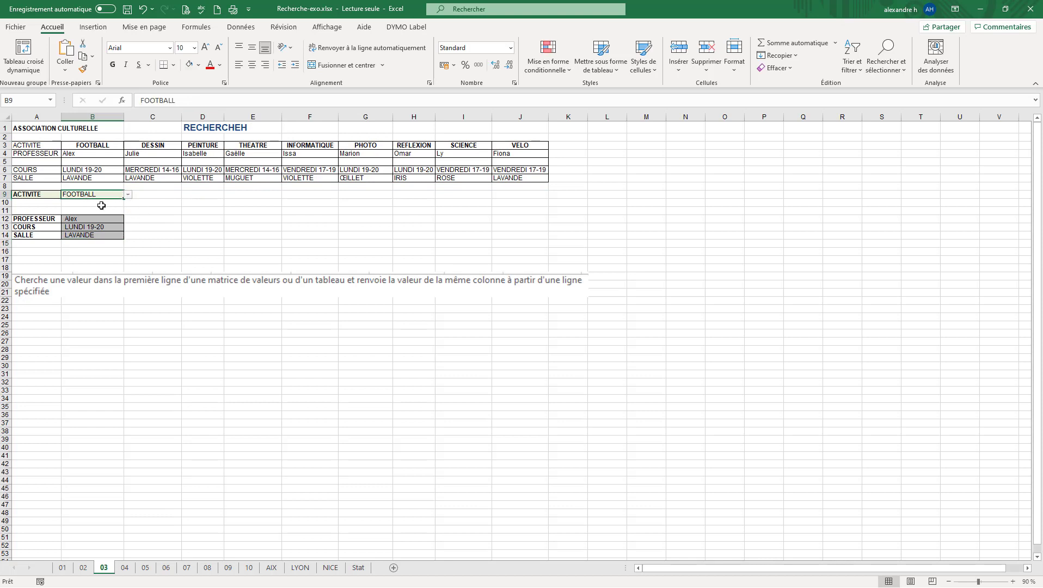
{"action": "left_click", "coordinate": [128, 195]}
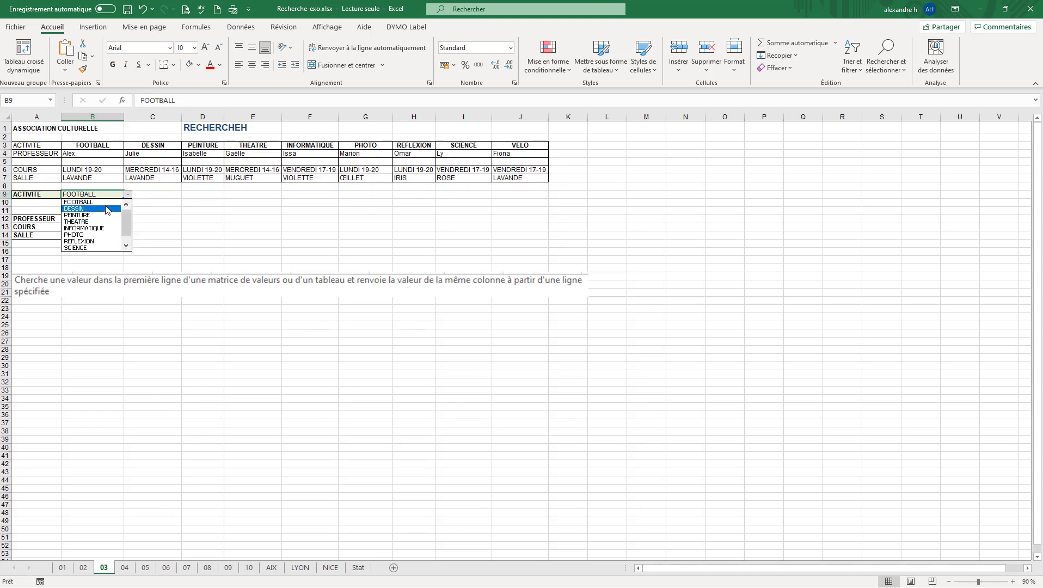
{"action": "left_click", "coordinate": [109, 210]}
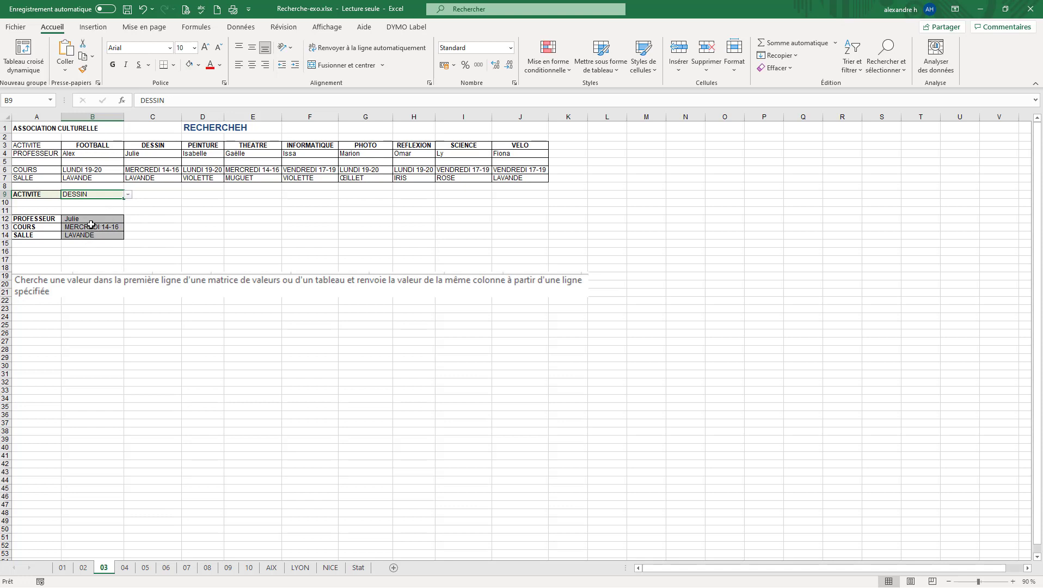
{"action": "left_click", "coordinate": [129, 195]}
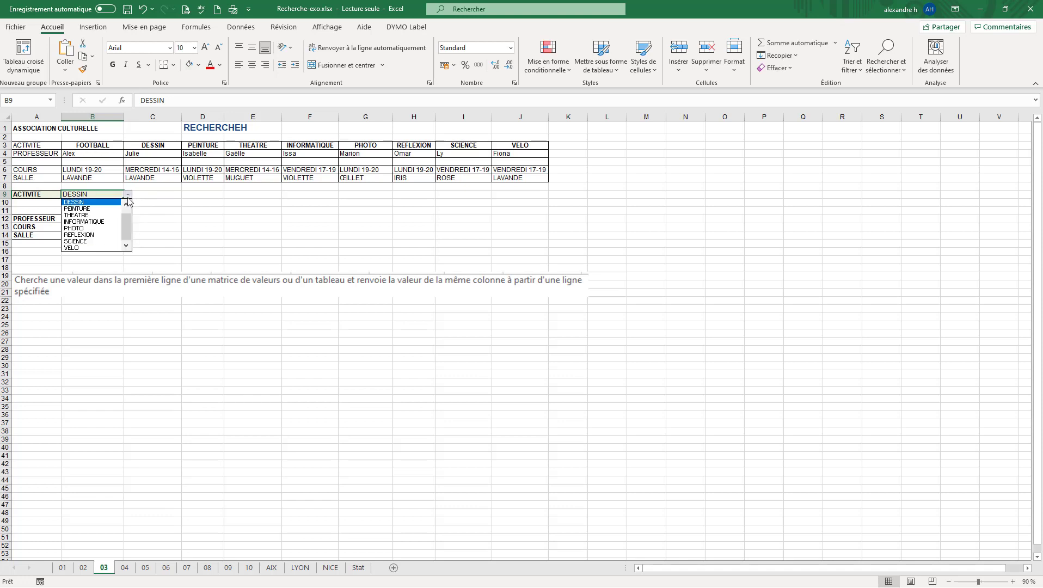
{"action": "left_click", "coordinate": [113, 226]}
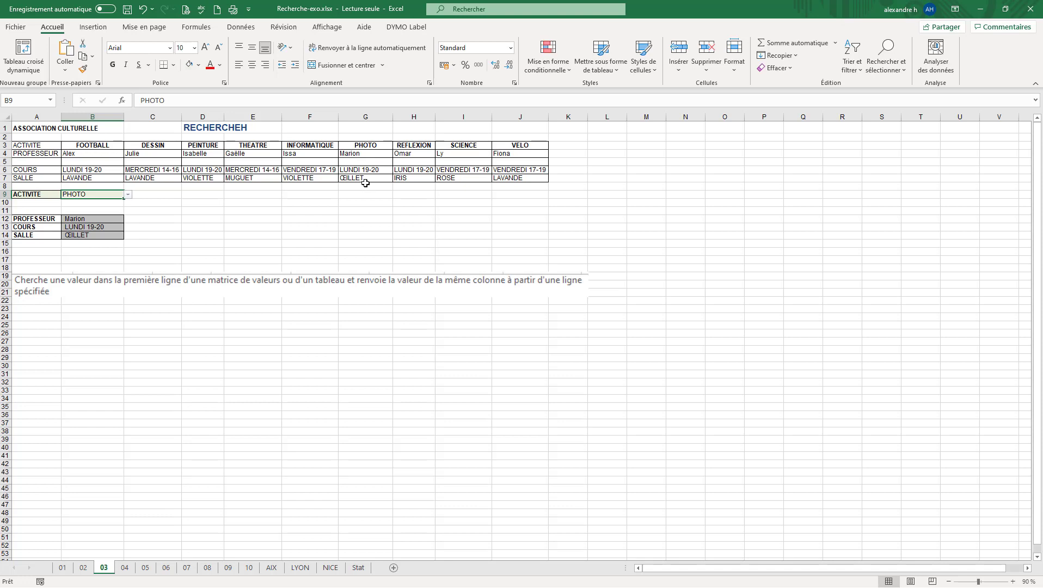
- Set the activity in B9 to REFLEXION to check the retrieved professor, course time and room
{"action": "left_click", "coordinate": [131, 202]}
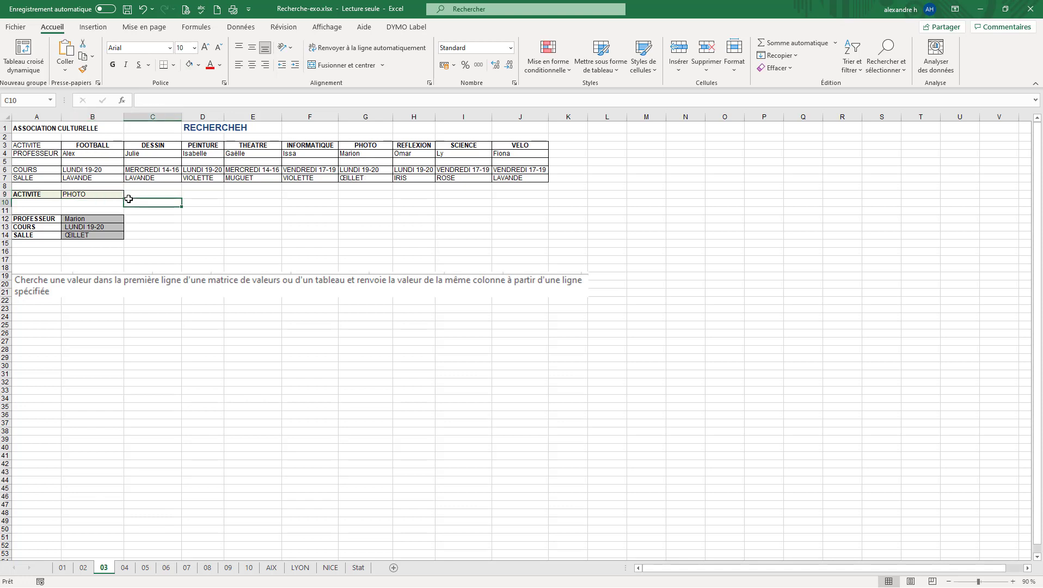
{"action": "left_click", "coordinate": [115, 195]}
{"action": "left_click", "coordinate": [128, 194]}
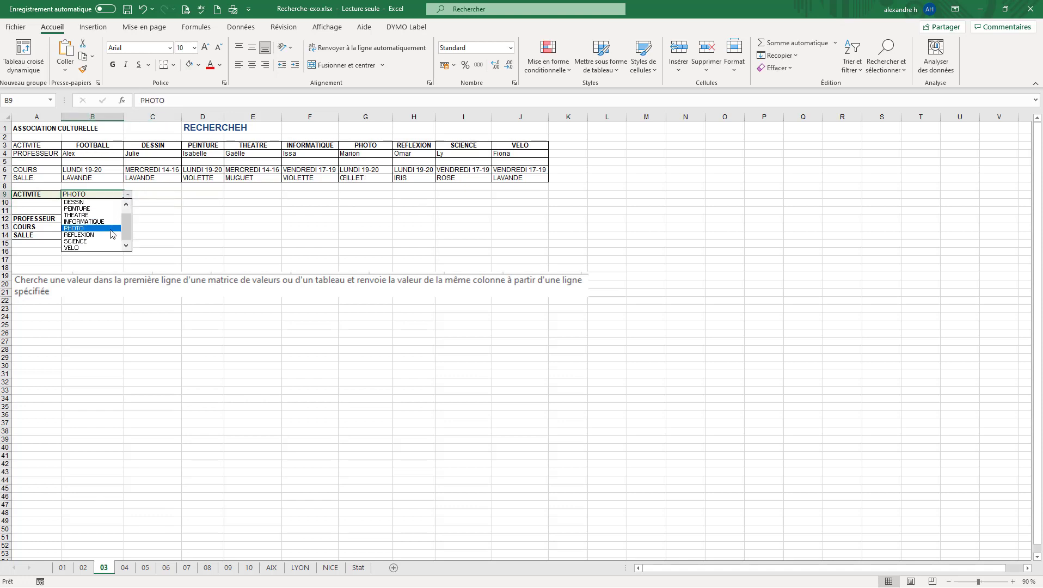
{"action": "left_click", "coordinate": [110, 235]}
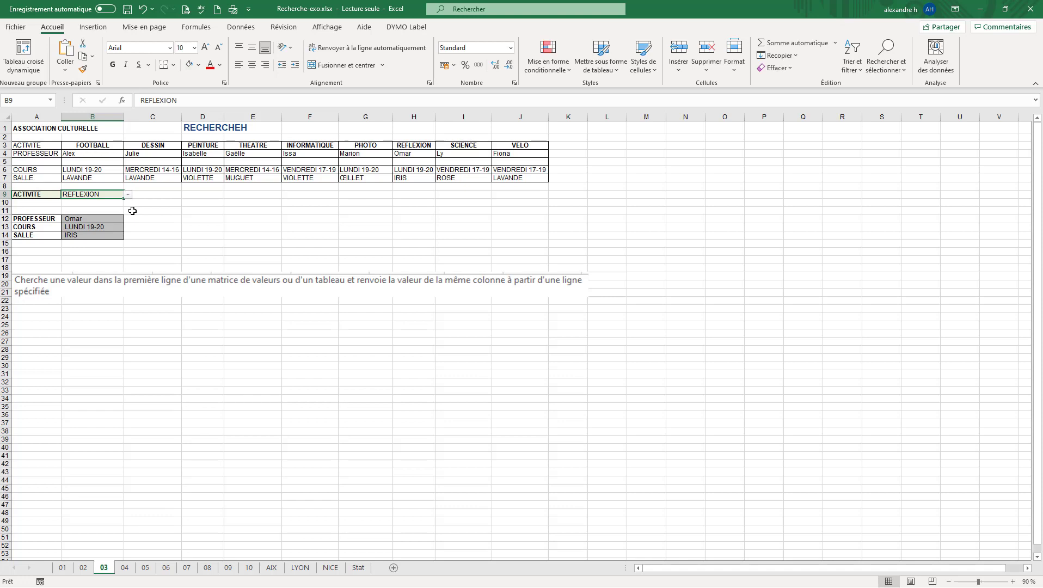
{"action": "left_click", "coordinate": [28, 145]}
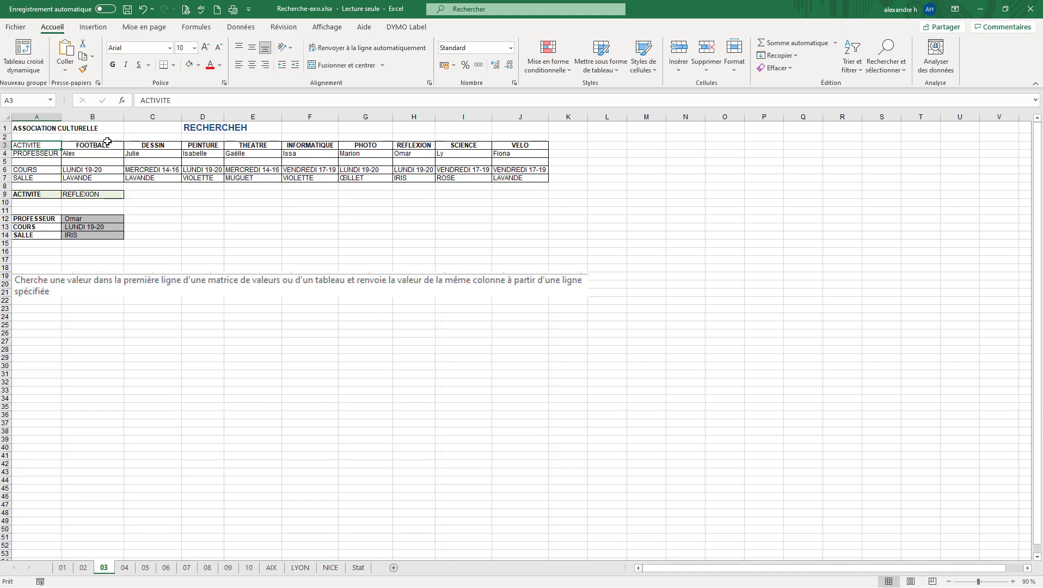